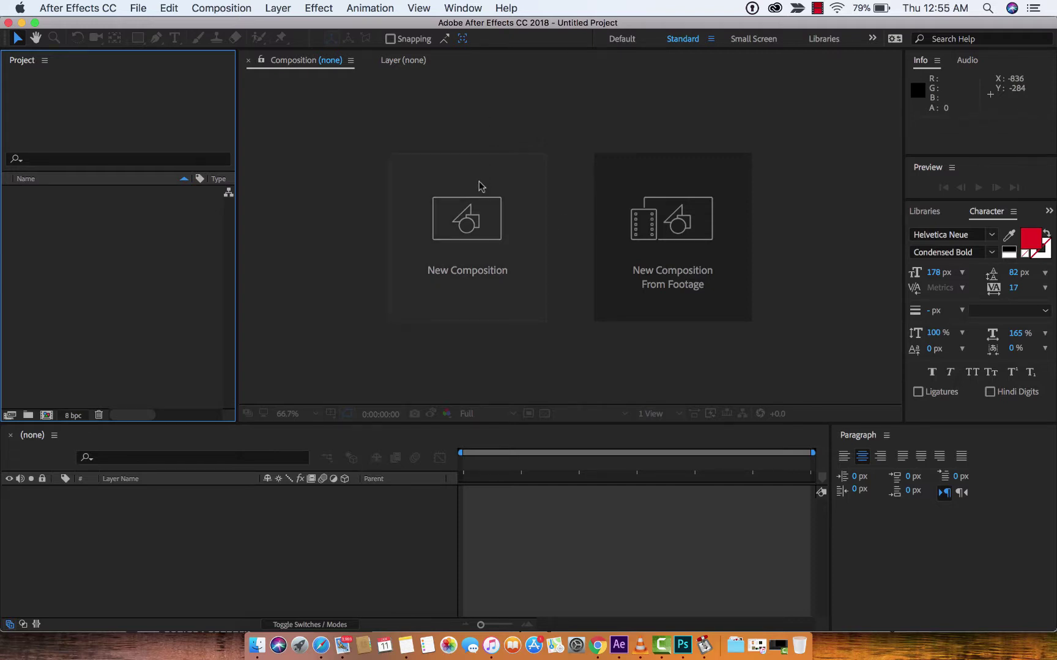
# Create Comp 1 with the HDTV 1080 24 preset (1920×1080, 24 fps, 5 seconds) and white background.
pyautogui.click(484, 237)
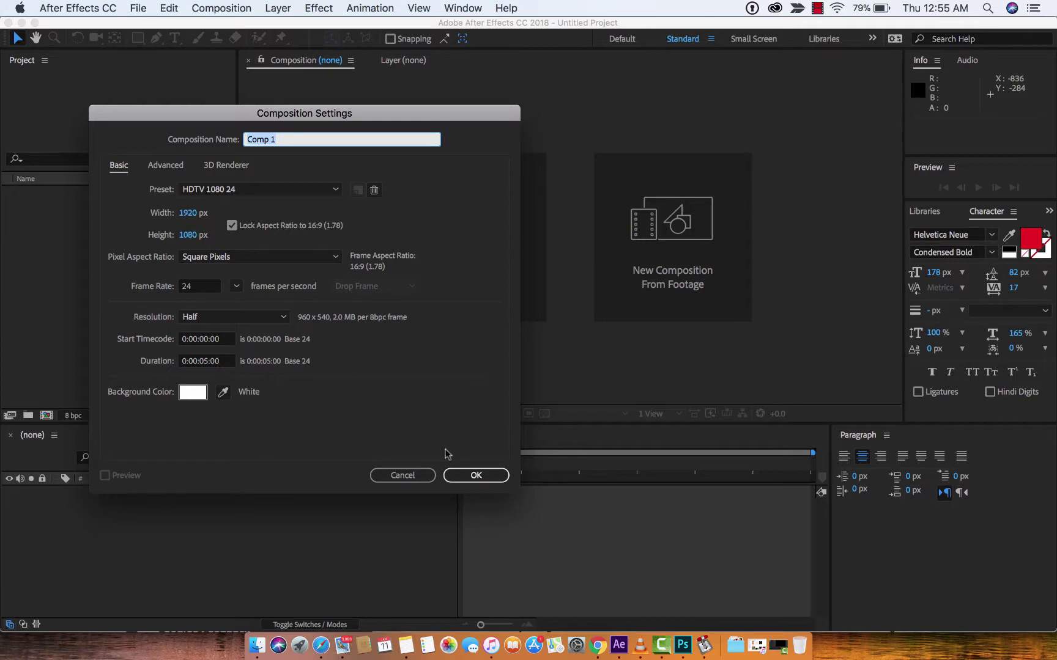
pyautogui.click(475, 477)
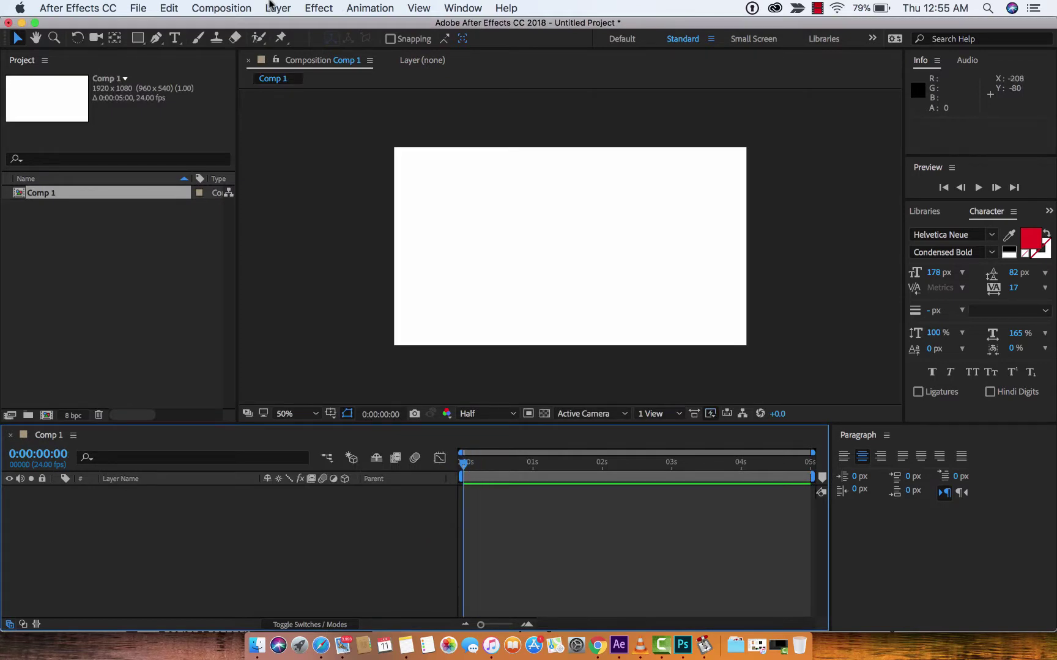
pyautogui.click(270, 7)
pyautogui.click(274, 6)
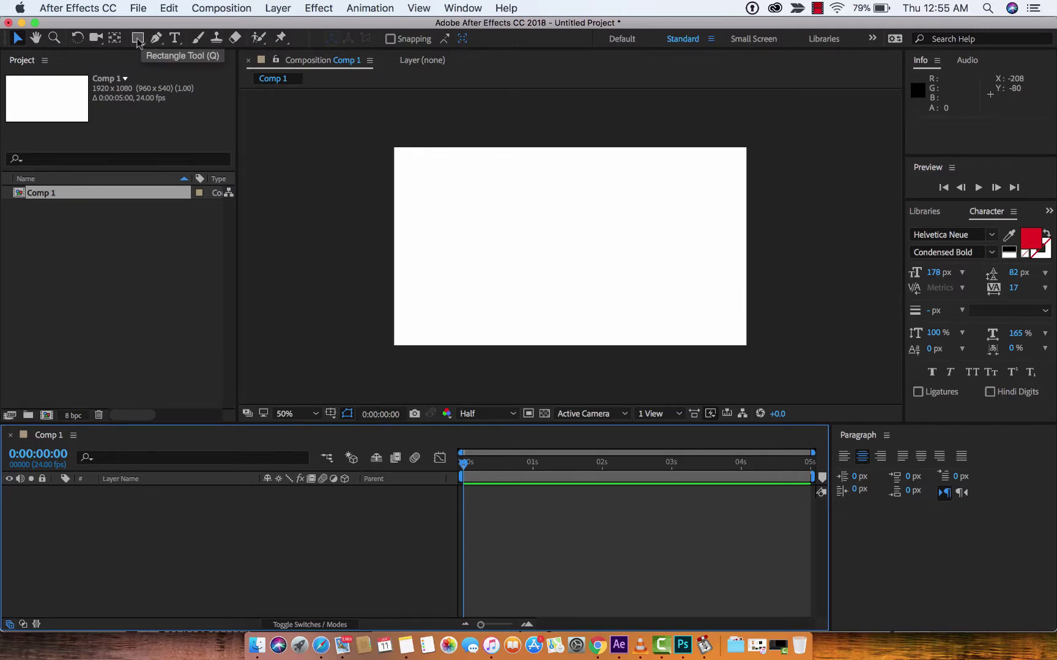
# Draw a red square on the left and a red circle in the middle of the frame.
pyautogui.click(138, 39)
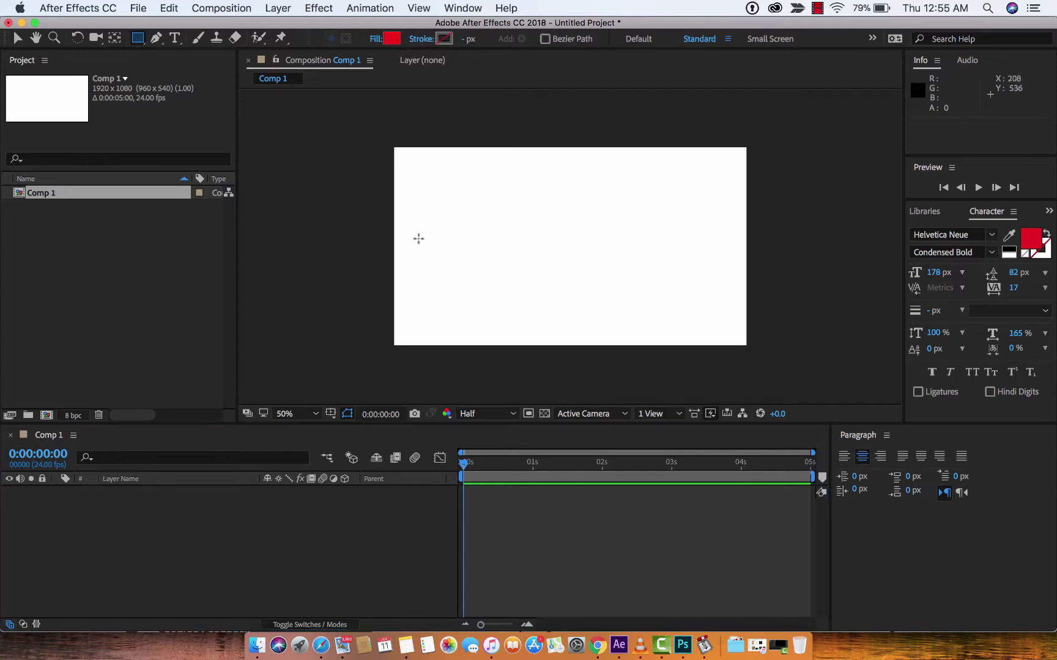
pyautogui.moveTo(412, 221); pyautogui.dragTo(471, 277)
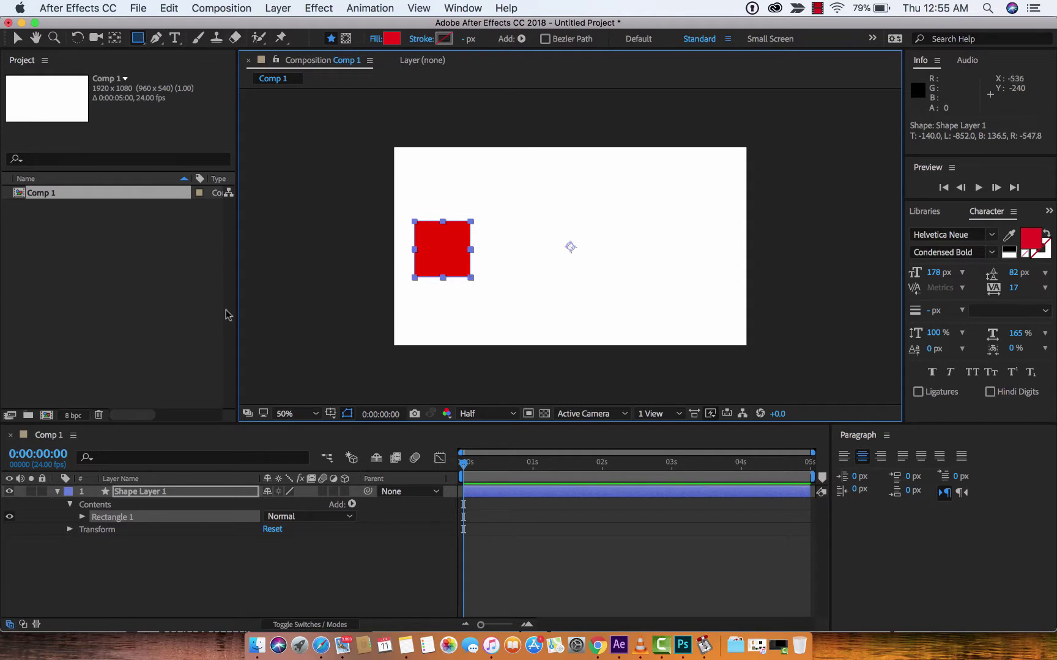
pyautogui.click(264, 551)
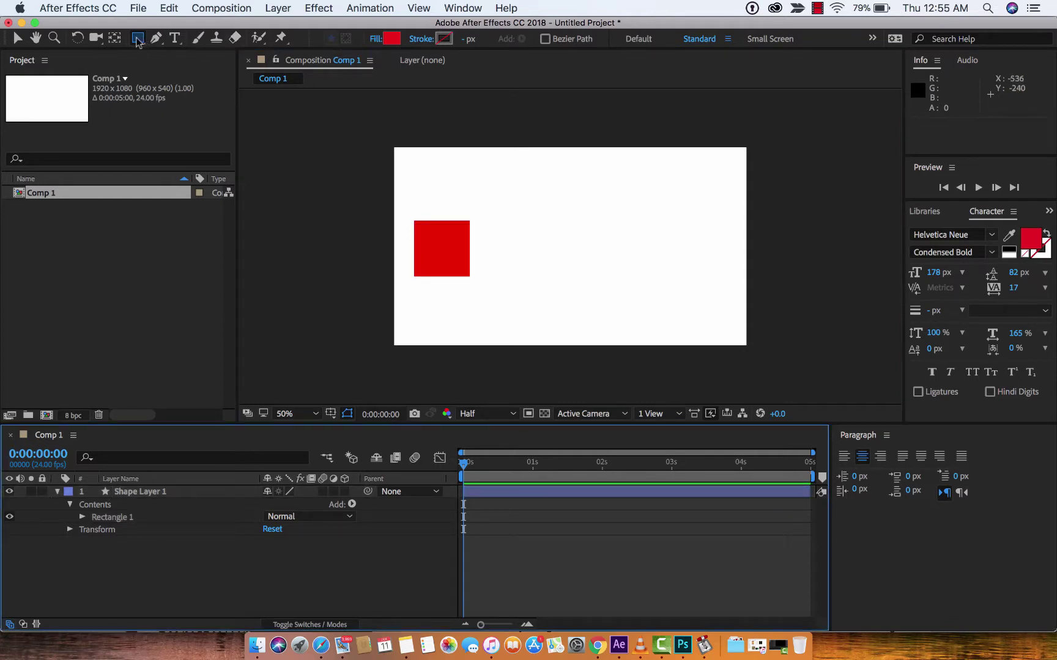
pyautogui.moveTo(137, 38); pyautogui.dragTo(190, 70)
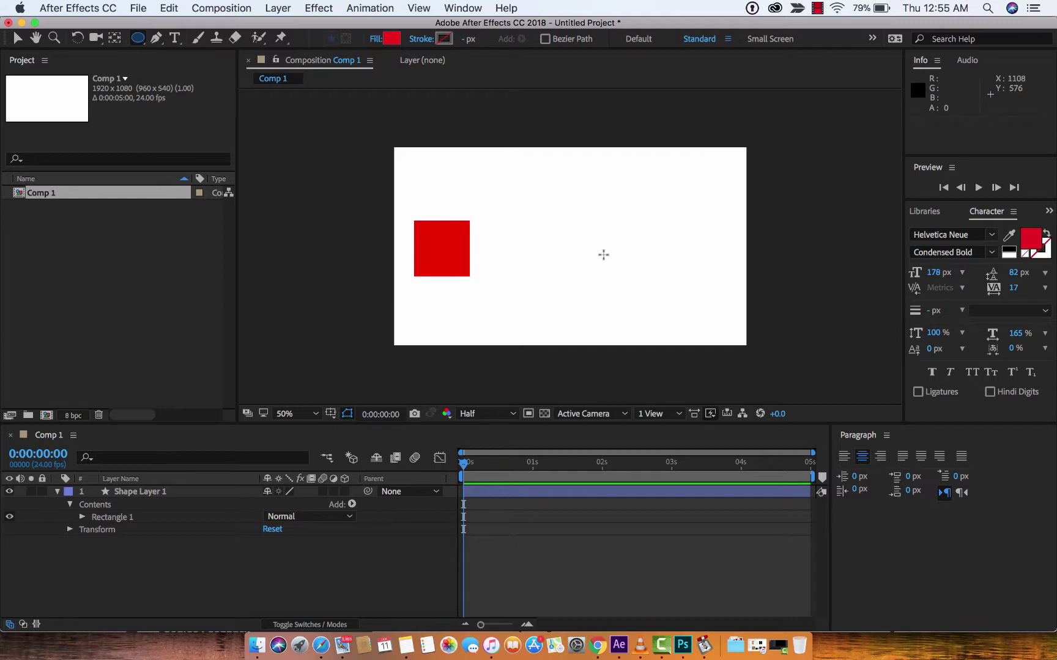
pyautogui.moveTo(536, 220); pyautogui.dragTo(593, 278)
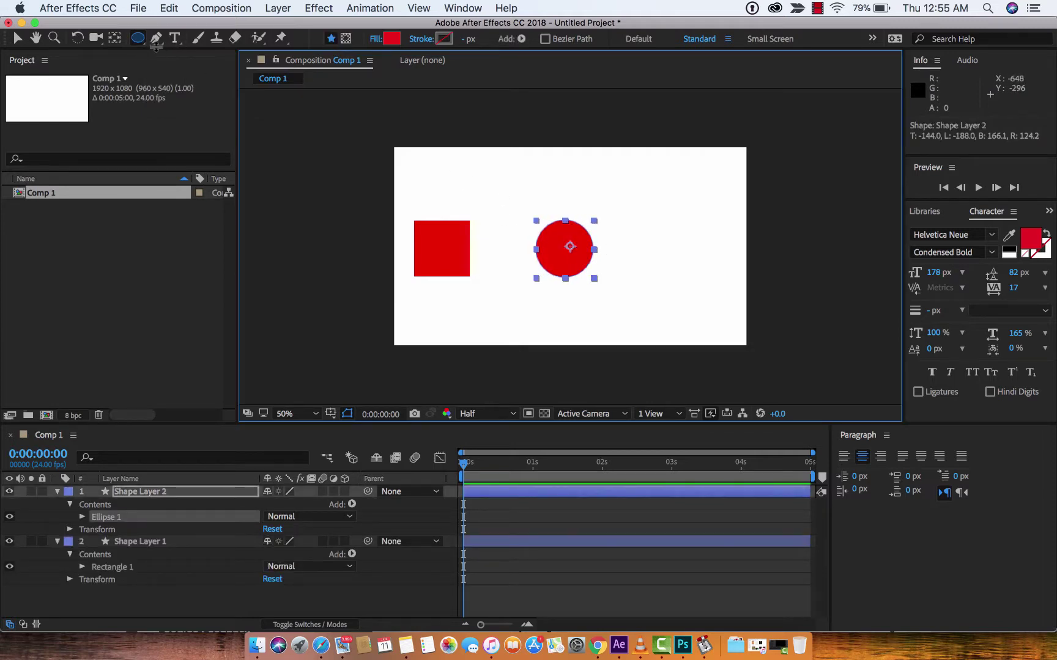
pyautogui.click(204, 596)
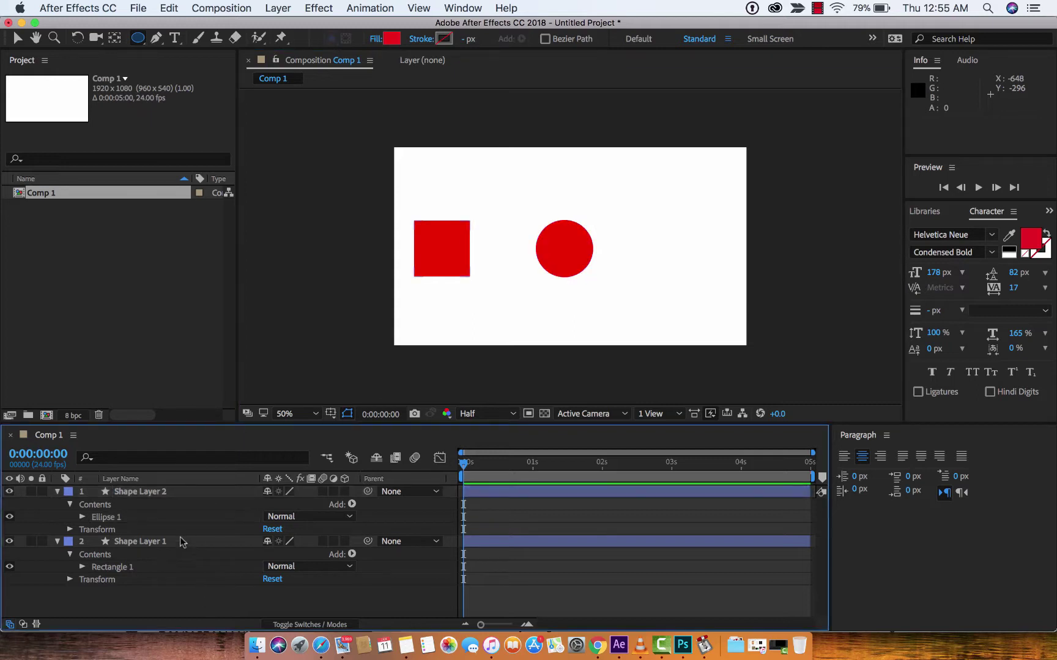
# Draw a red star right of the circle, then line up the star and square with the circle.
pyautogui.moveTo(138, 38)
pyautogui.mouseDown()
pyautogui.moveTo(184, 72)
pyautogui.moveTo(193, 103)
pyautogui.mouseUp()
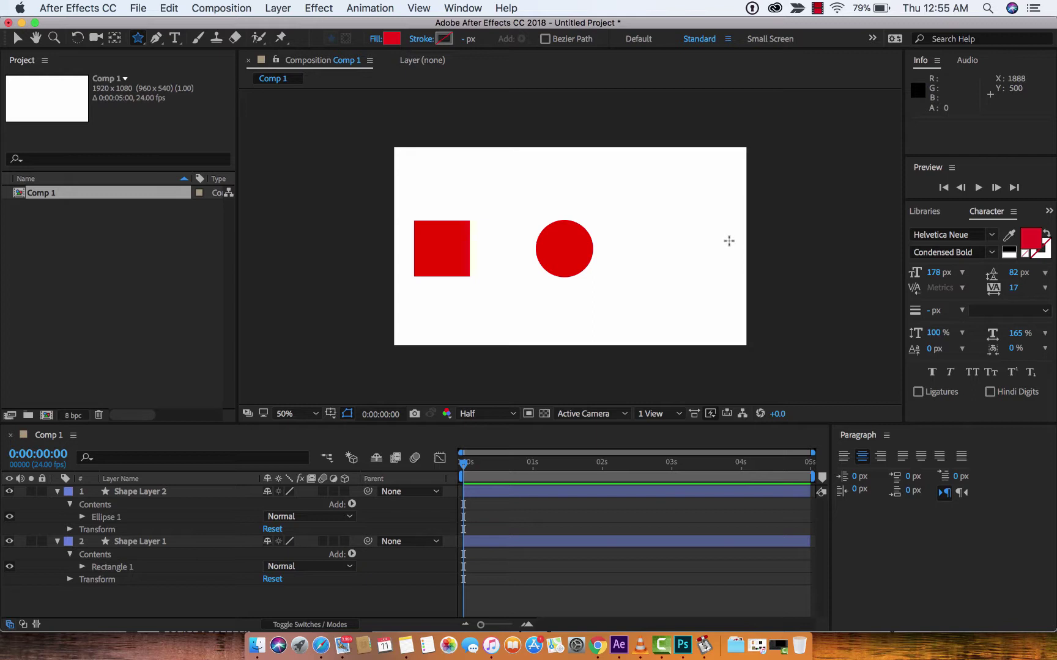
pyautogui.moveTo(665, 231)
pyautogui.mouseDown()
pyautogui.moveTo(692, 264)
pyautogui.moveTo(685, 255)
pyautogui.mouseUp()
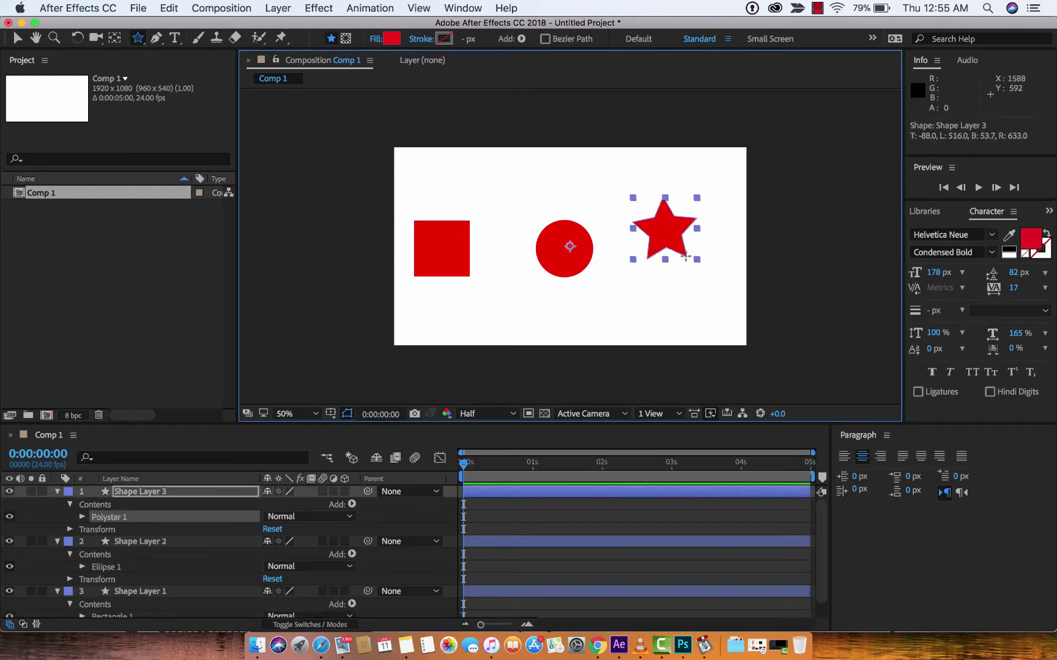
pyautogui.click(15, 39)
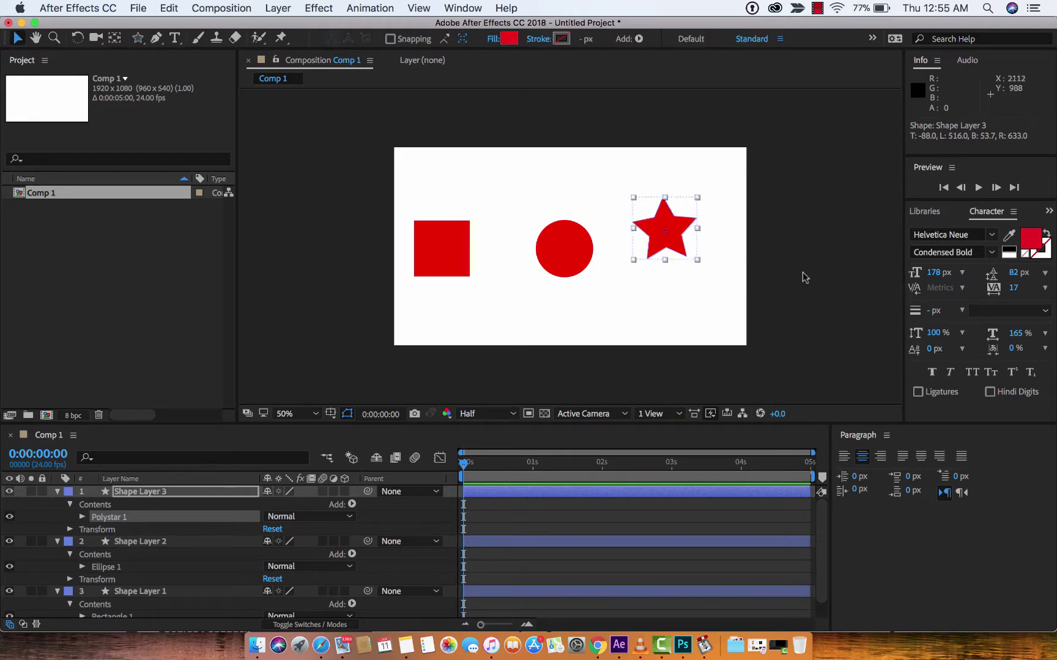
pyautogui.moveTo(679, 247)
pyautogui.mouseDown()
pyautogui.moveTo(686, 262)
pyautogui.moveTo(667, 268)
pyautogui.mouseUp()
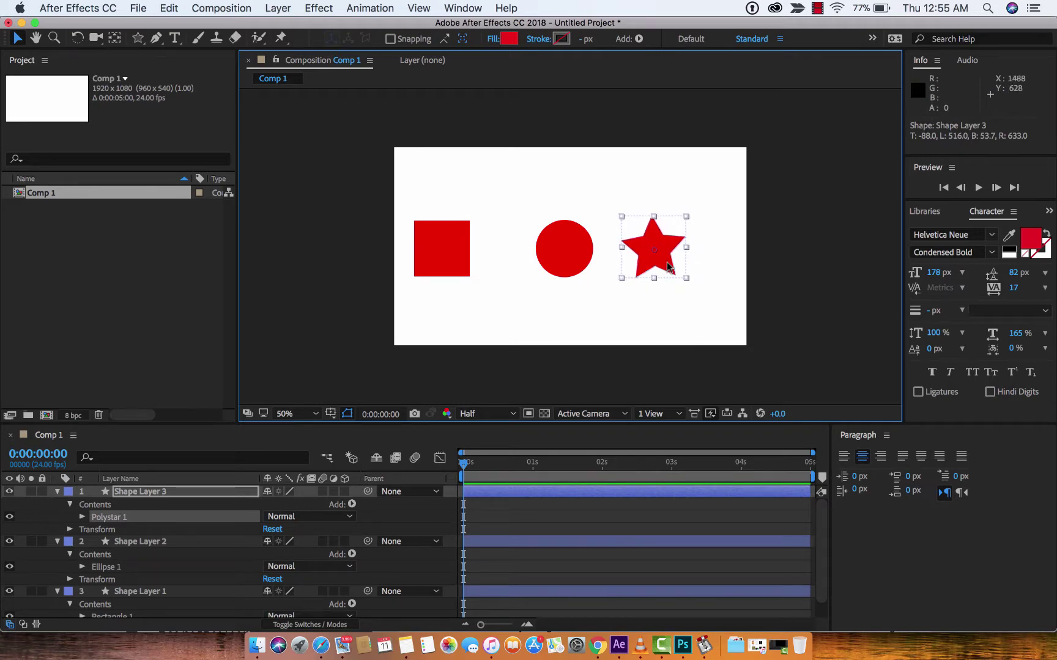
pyautogui.click(460, 273)
pyautogui.moveTo(459, 272); pyautogui.dragTo(485, 269)
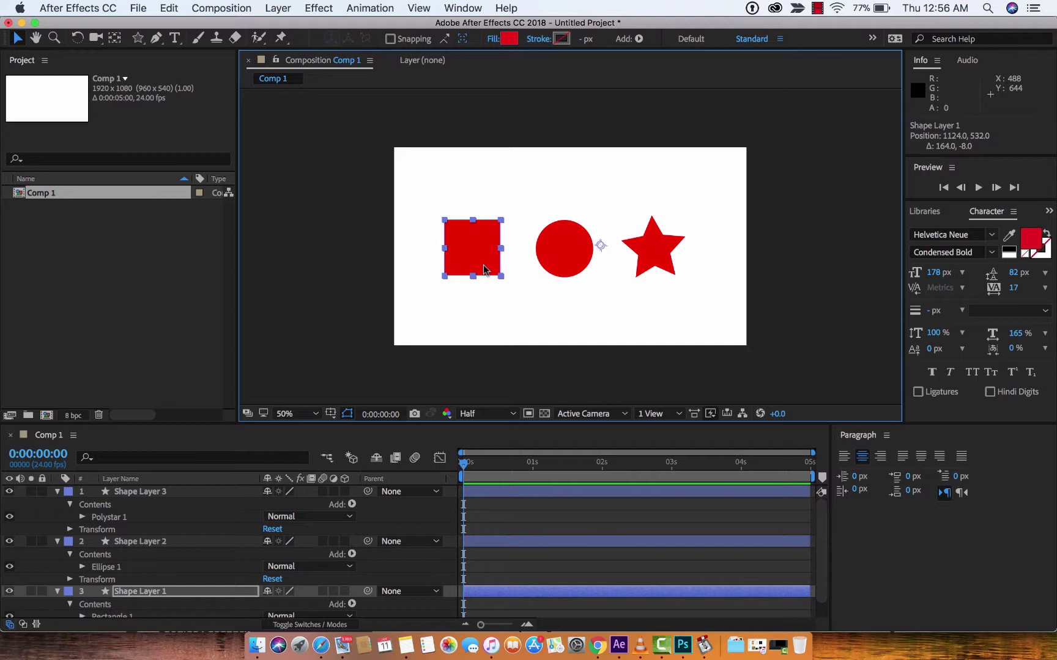
# Check the square's fill colour, keeping it red, and deselect it.
pyautogui.click(509, 39)
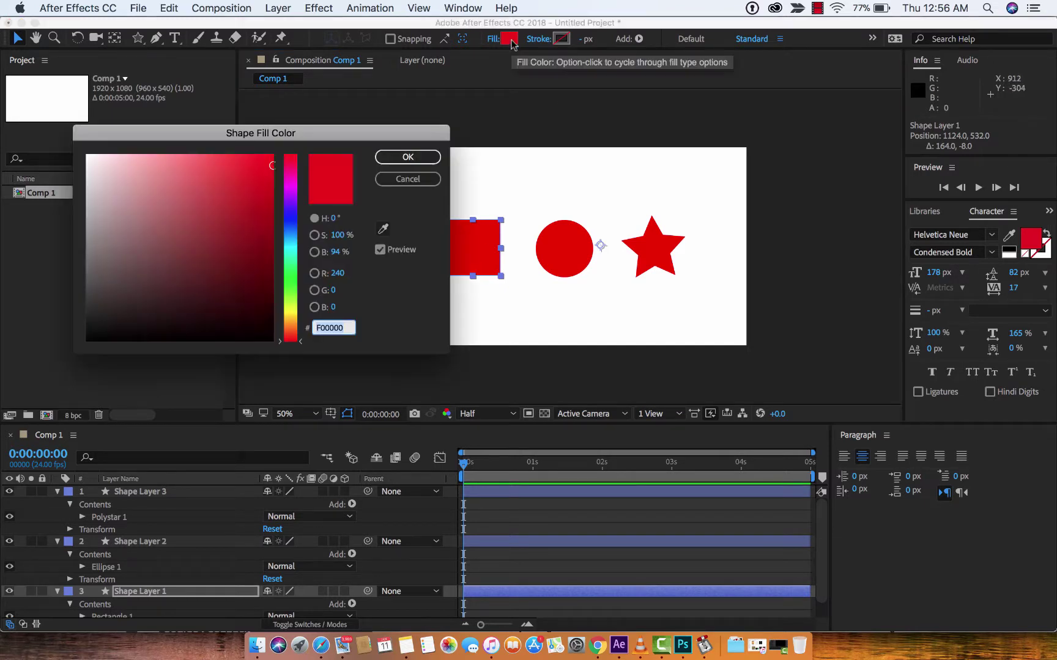
pyautogui.click(407, 157)
pyautogui.click(349, 207)
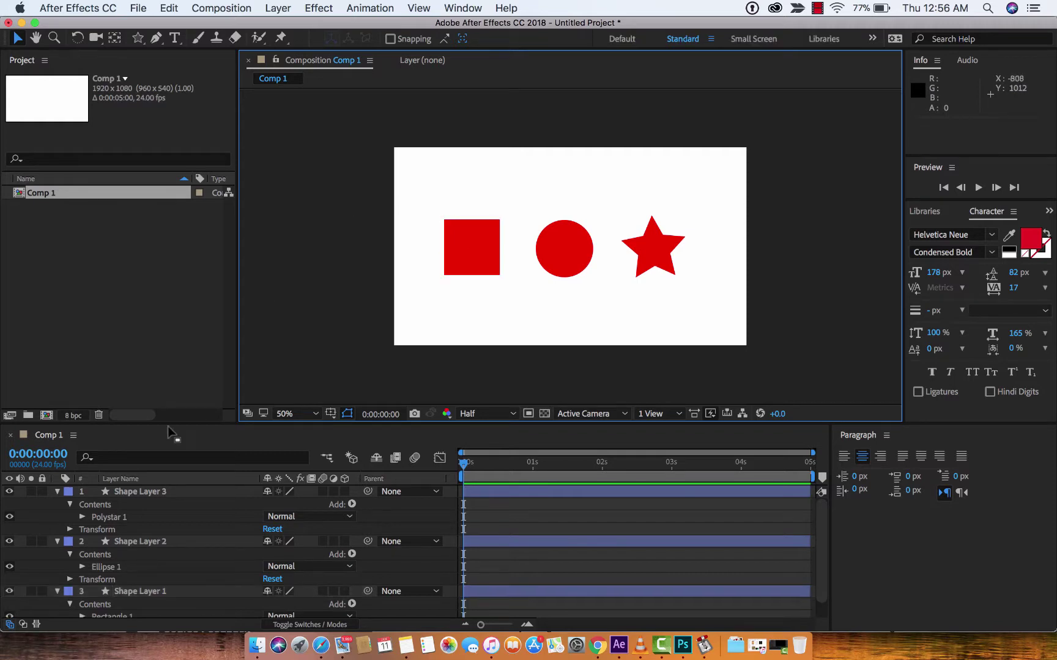
# Collapse Shape Layers 3, 2 and 1 so only their names show.
pyautogui.click(57, 492)
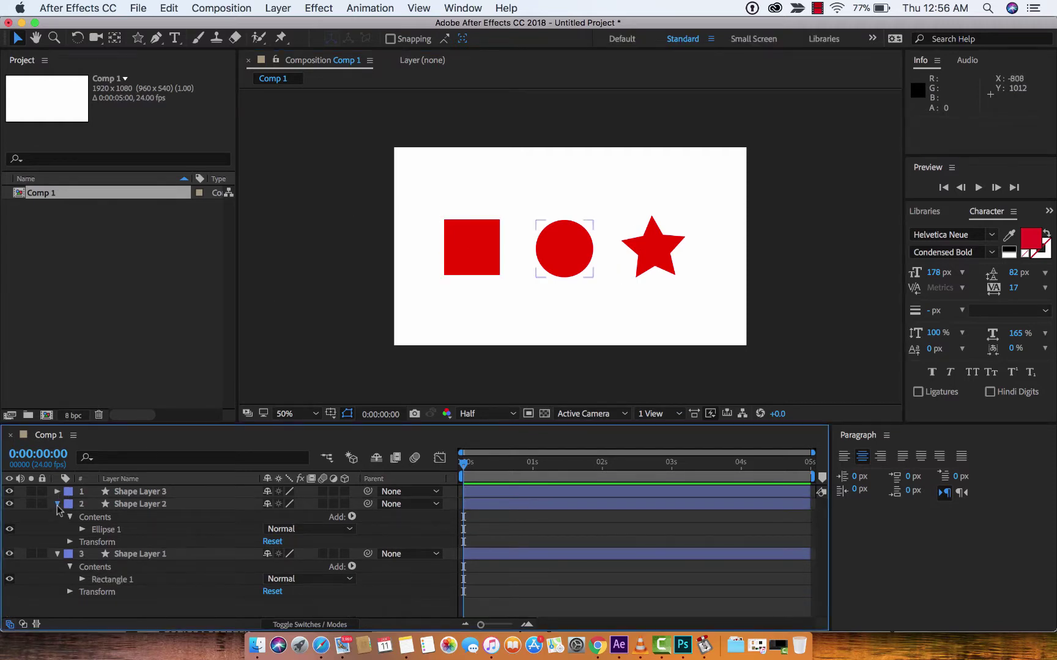
pyautogui.click(57, 503)
pyautogui.click(57, 517)
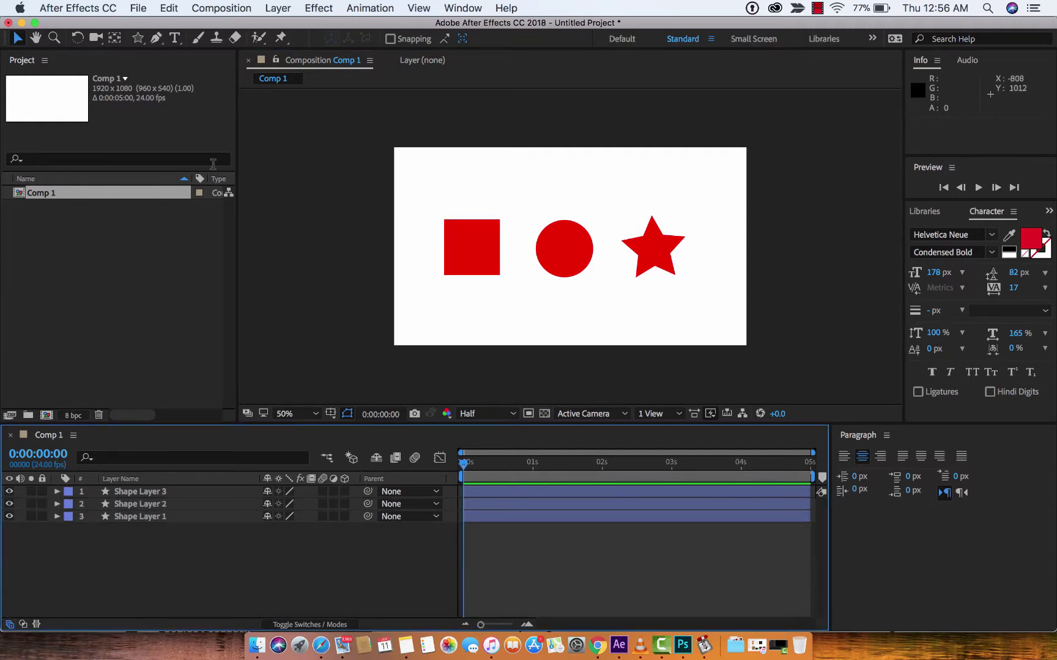
pyautogui.click(227, 6)
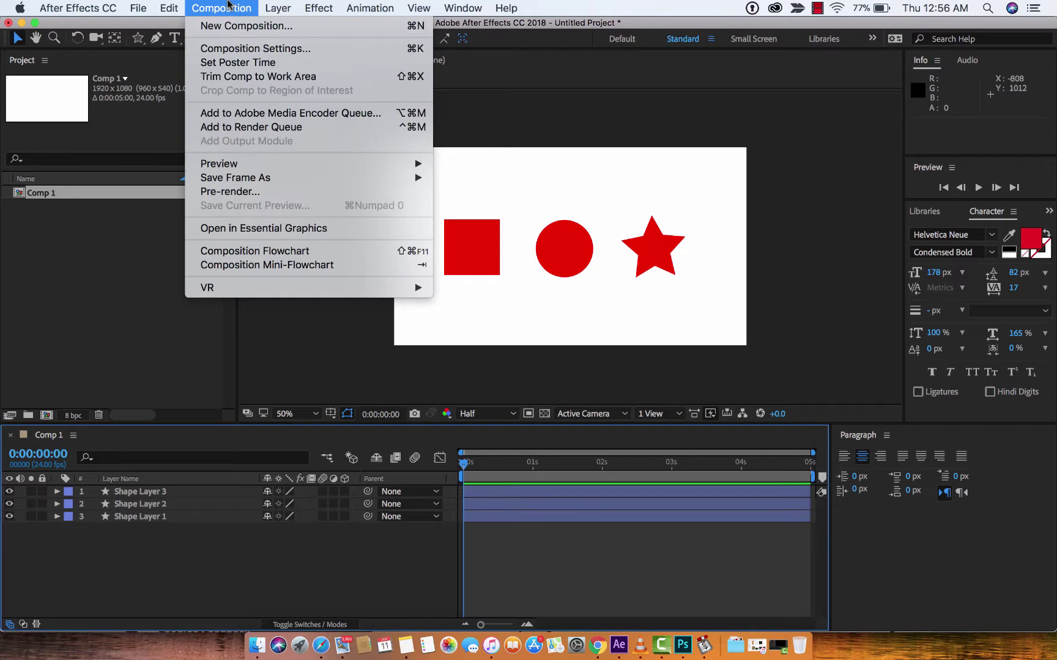
# In Composition Settings, change the 3D Renderer from Classic 3D to CINEMA 4D and confirm.
pyautogui.click(227, 5)
pyautogui.click(227, 5)
pyautogui.click(236, 49)
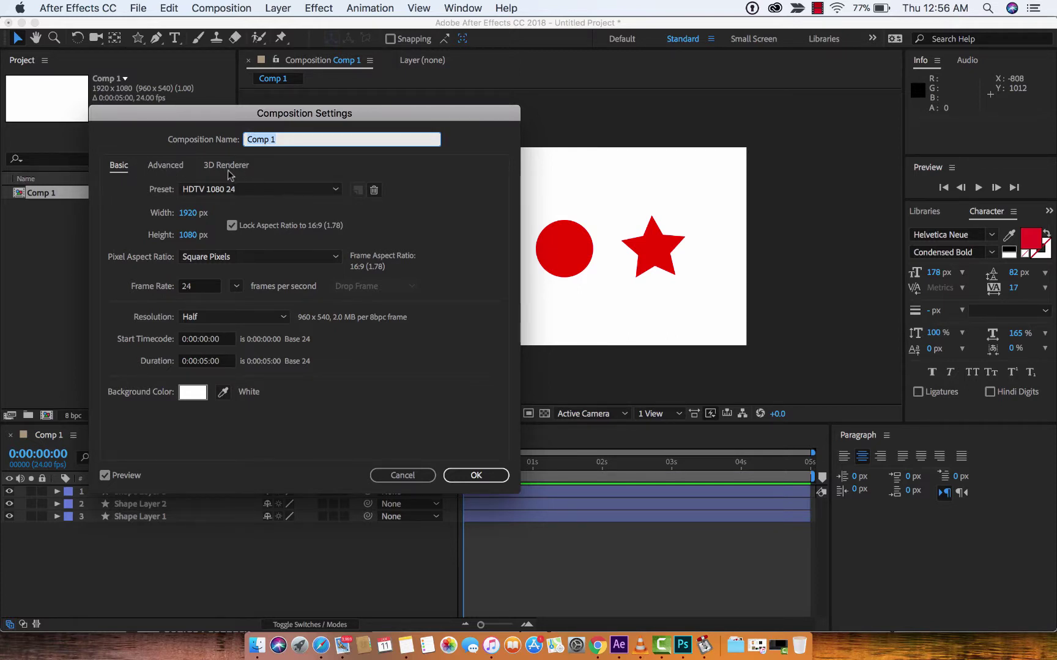
pyautogui.click(229, 169)
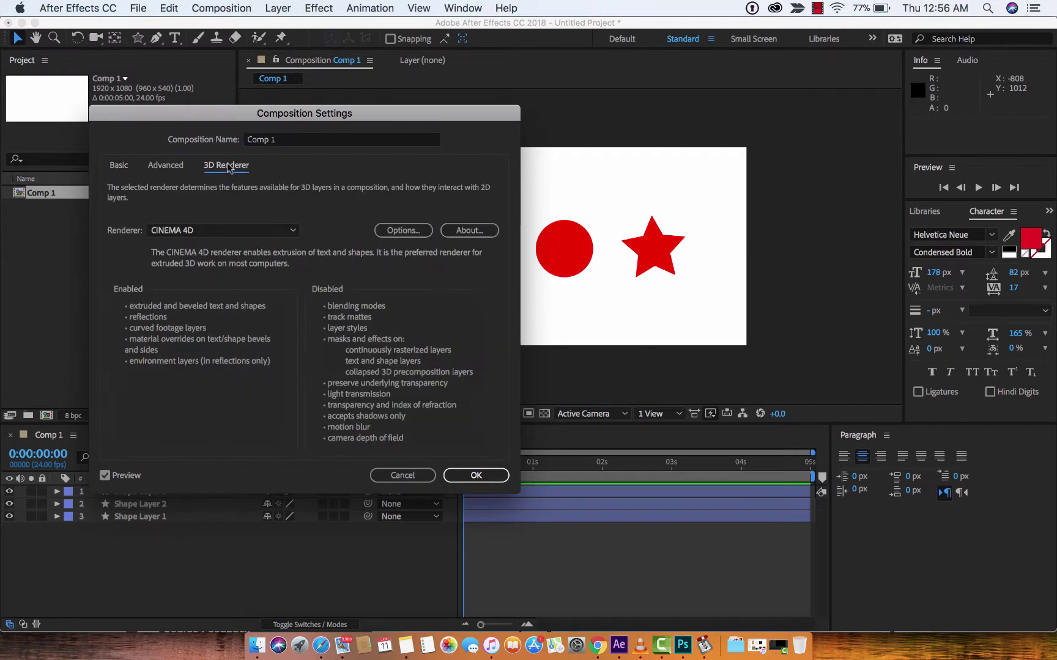
pyautogui.click(221, 231)
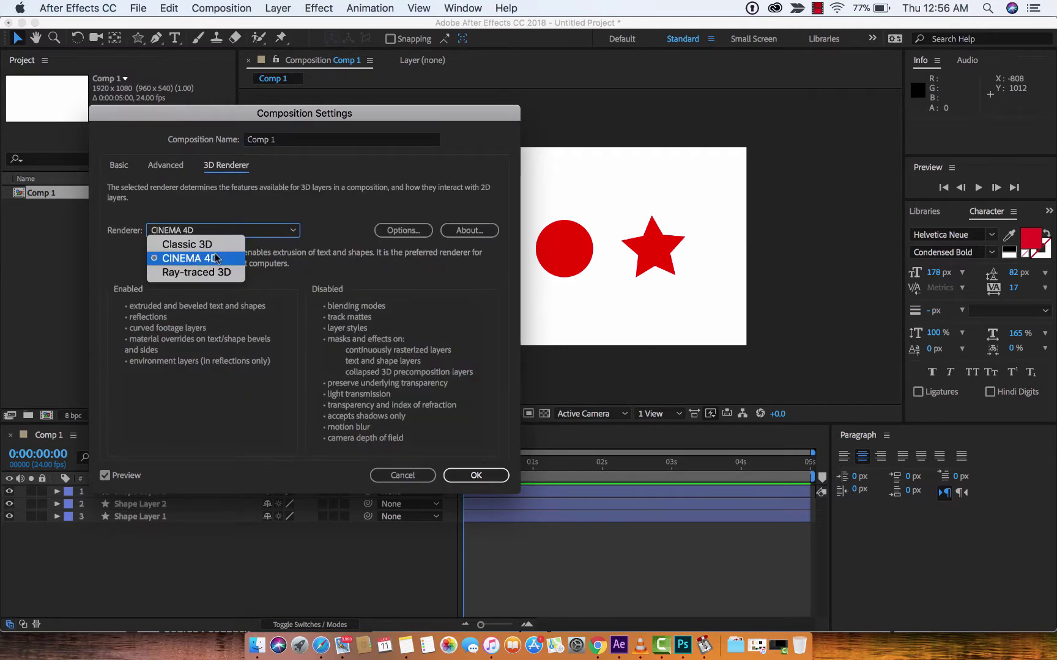
pyautogui.click(218, 243)
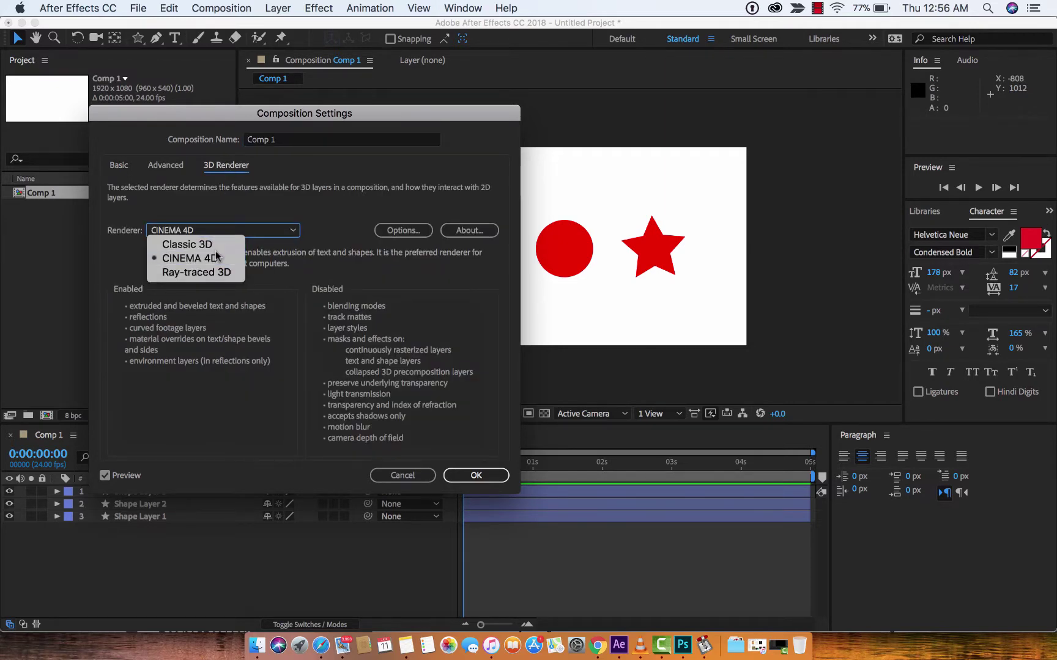
pyautogui.click(243, 230)
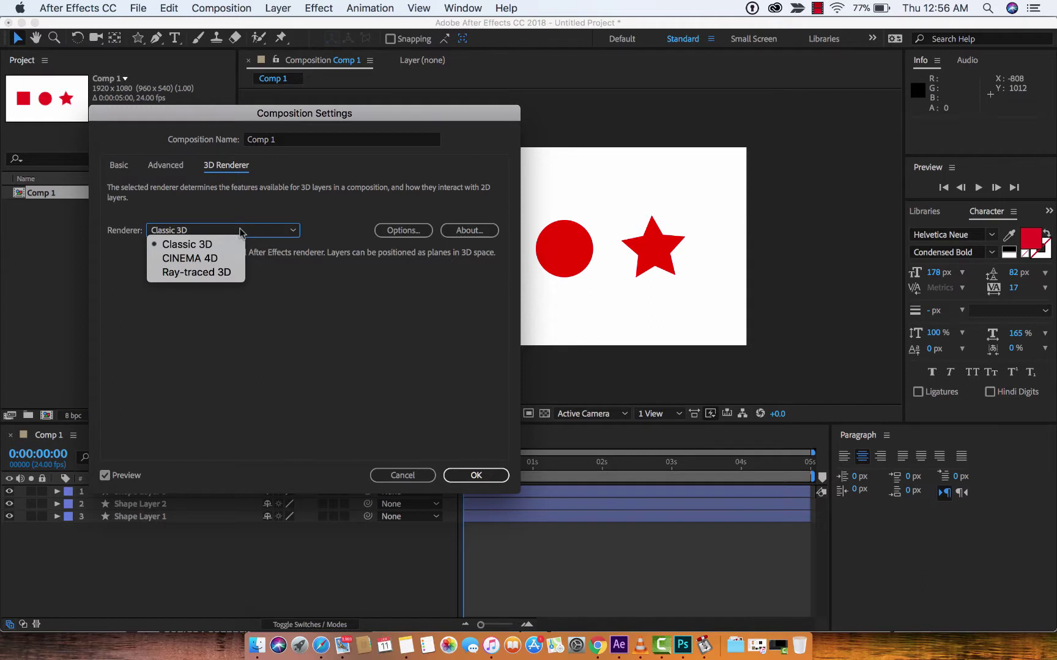
pyautogui.click(224, 258)
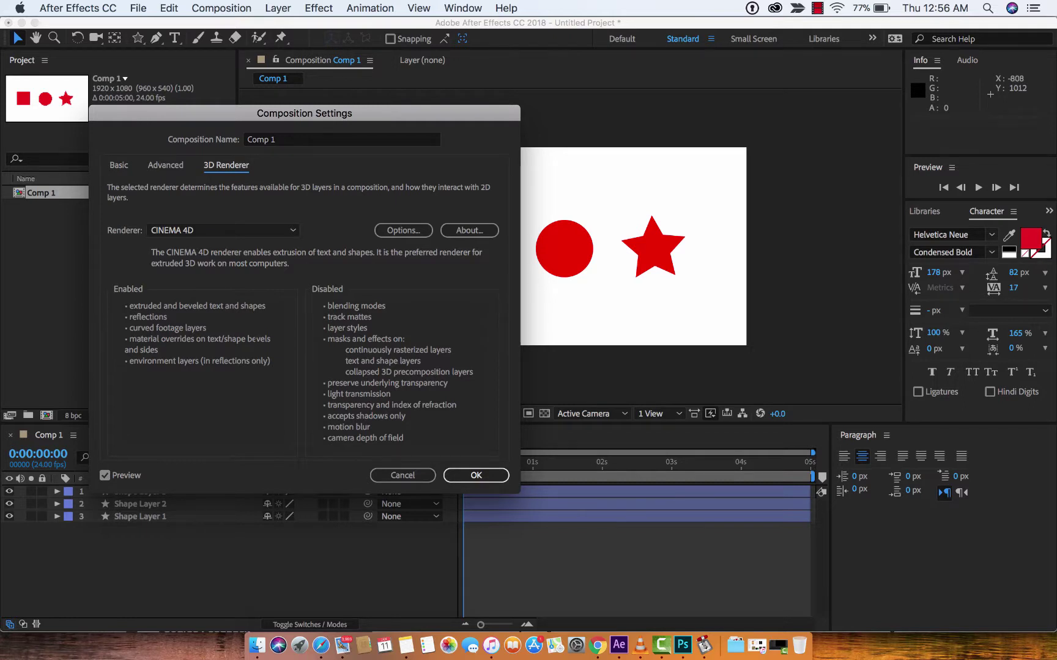
pyautogui.click(475, 476)
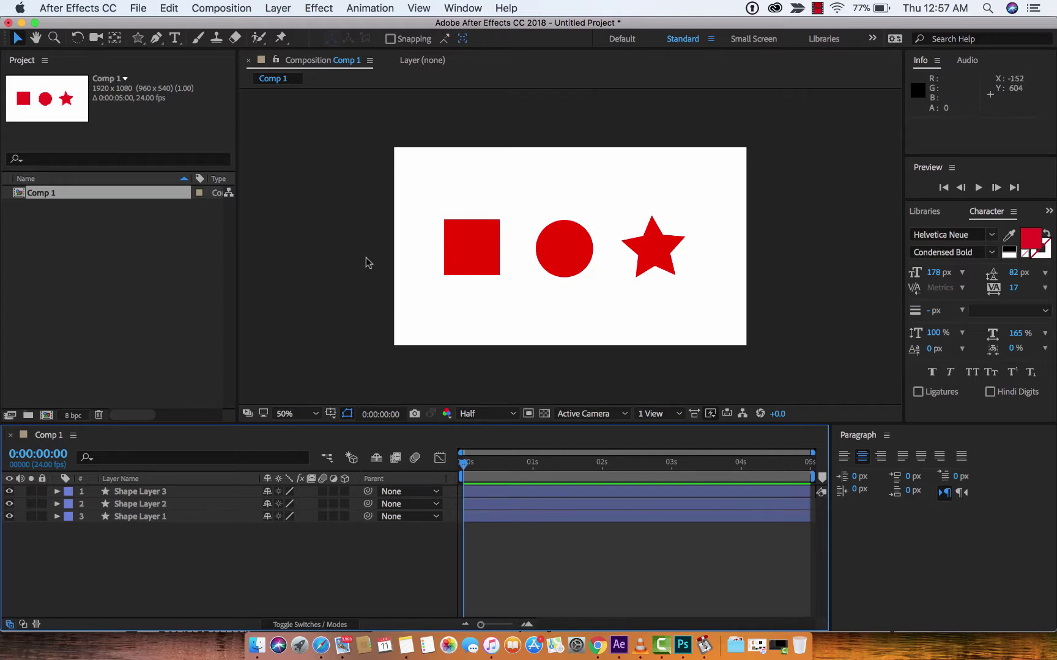
# Select the star, circle and square shape layers and turn on their 3D Layer switch.
pyautogui.click(129, 492)
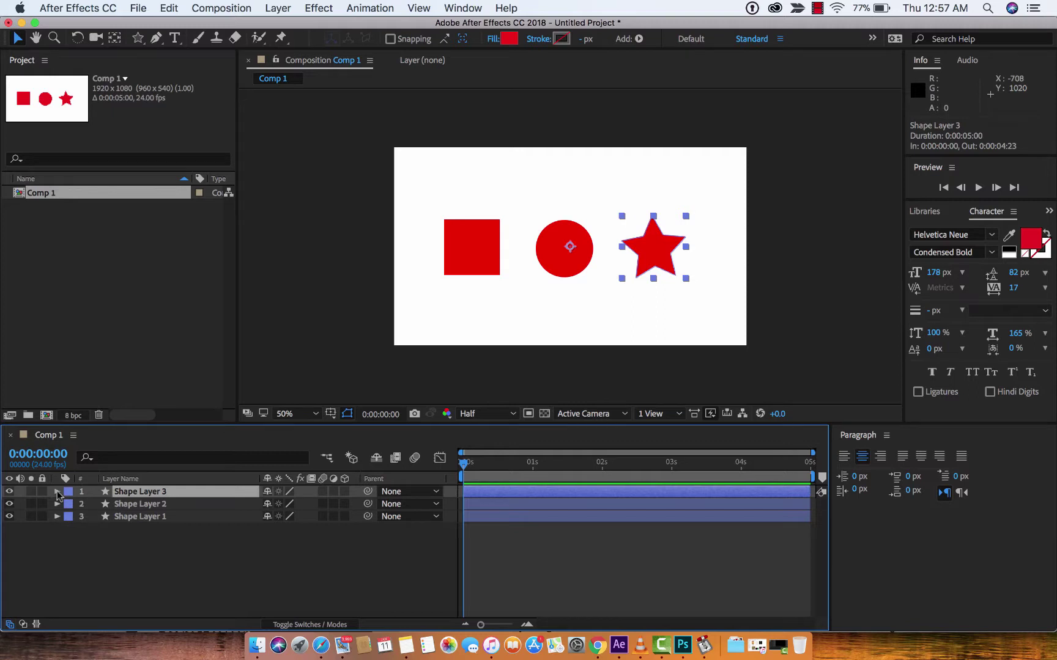
pyautogui.keyDown('shift'); pyautogui.click(131, 522); pyautogui.keyUp('shift')
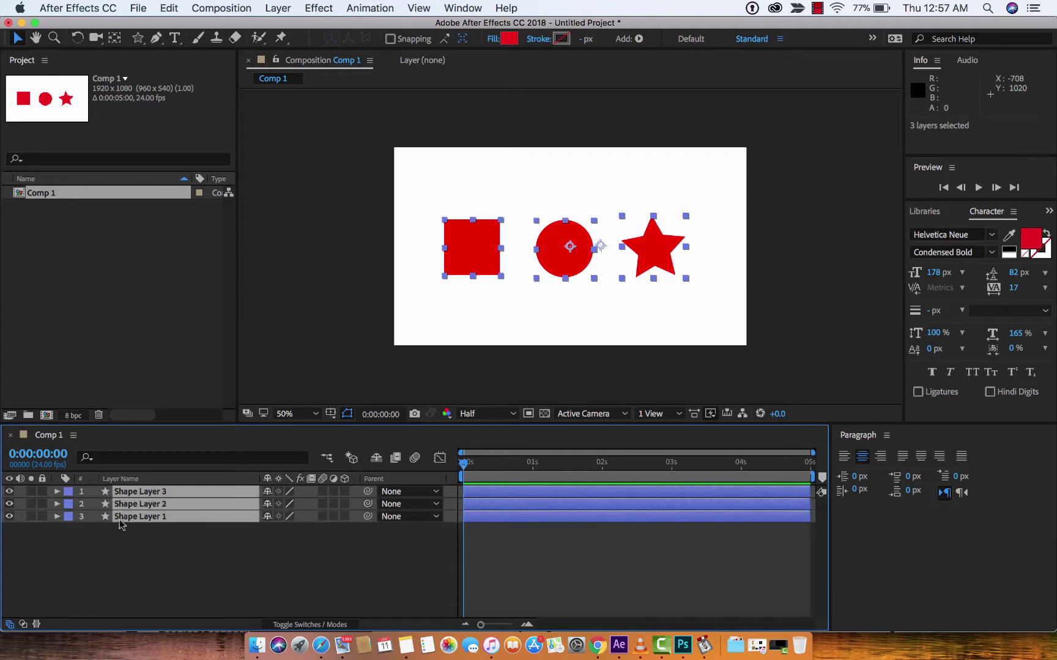
pyautogui.click(57, 494)
pyautogui.scroll(-1, 130, 507)
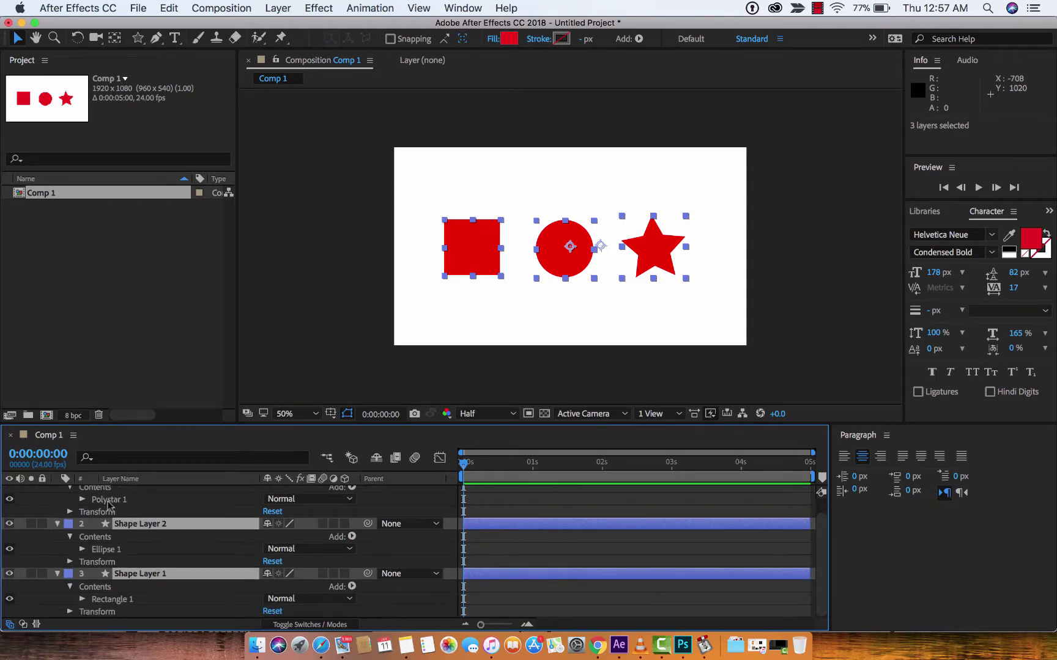
pyautogui.scroll(1, 110, 504)
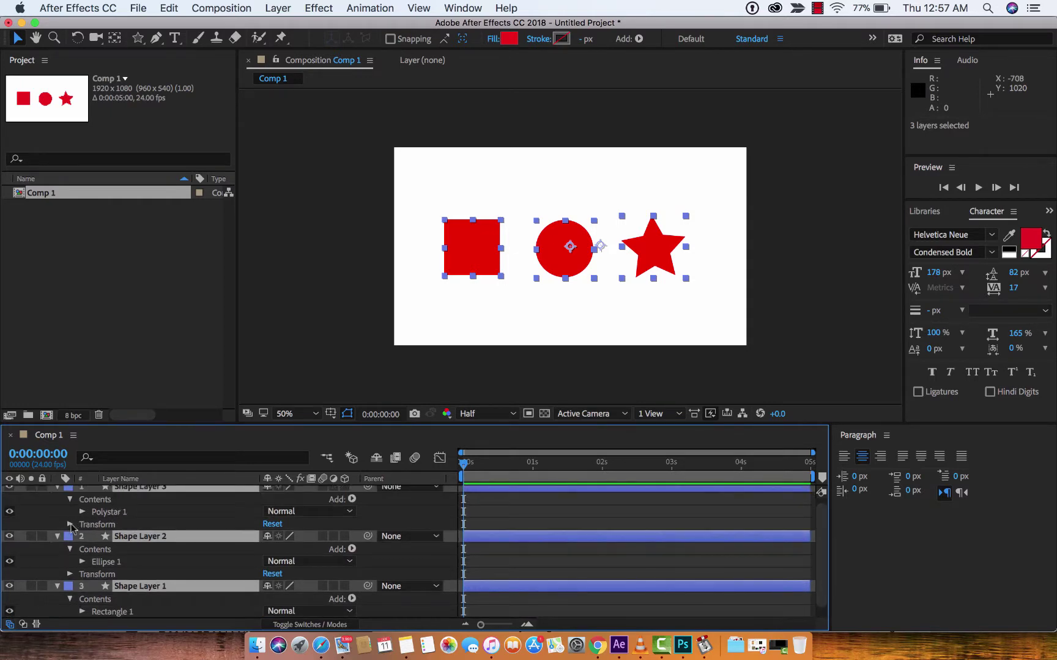
pyautogui.scroll(1, 72, 523)
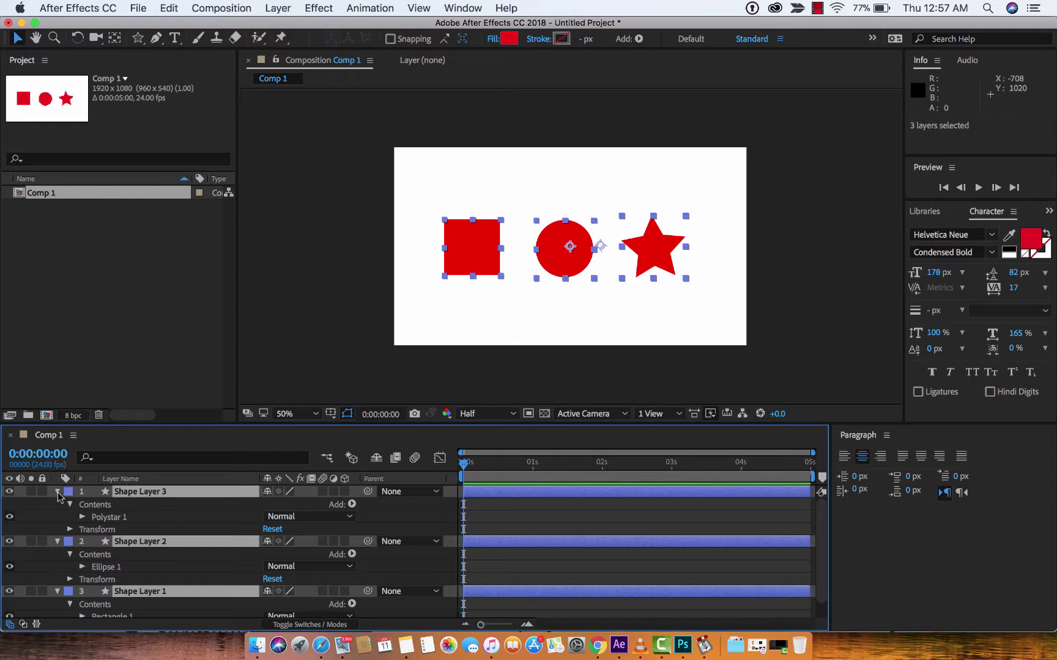
pyautogui.click(57, 493)
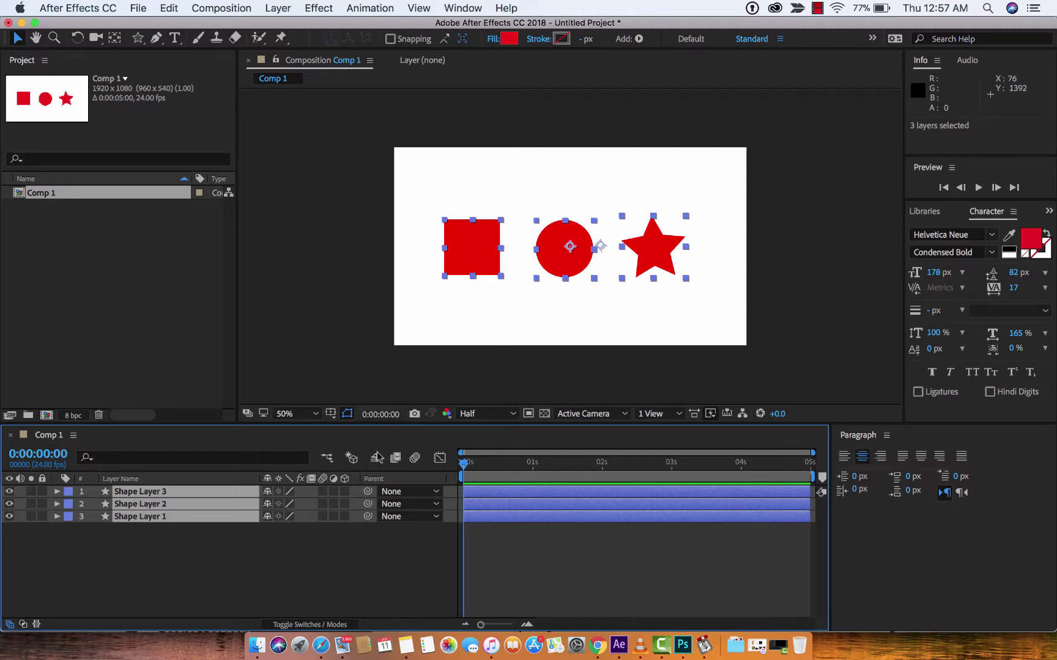
pyautogui.click(346, 492)
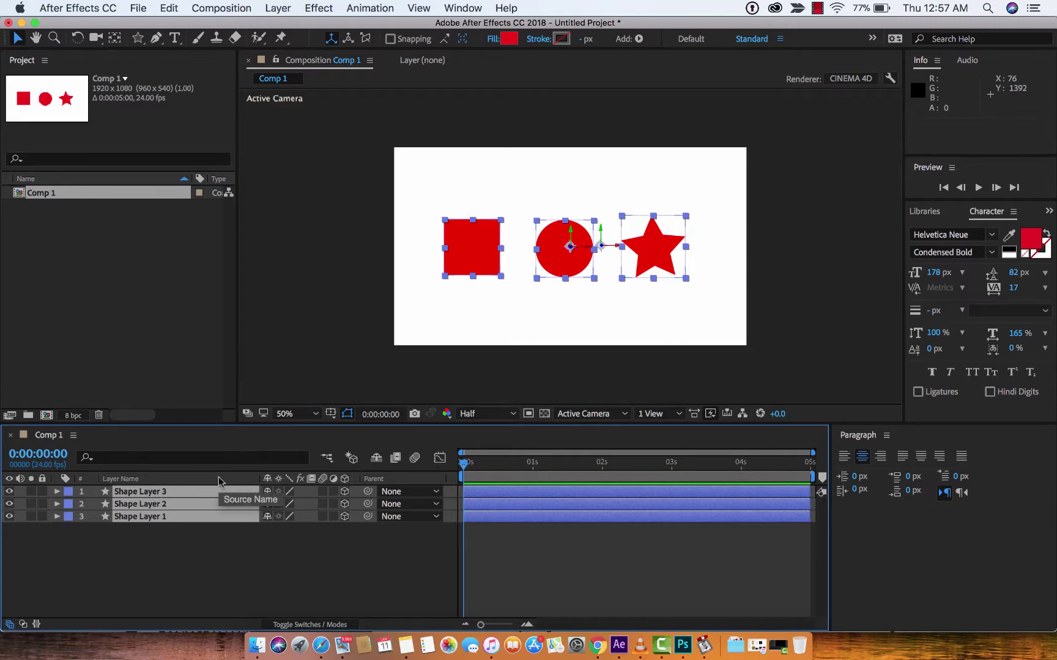
# Check the Layer Name column options, then expand the selected shape layers to show Geometry Options.
pyautogui.rightClick(177, 484)
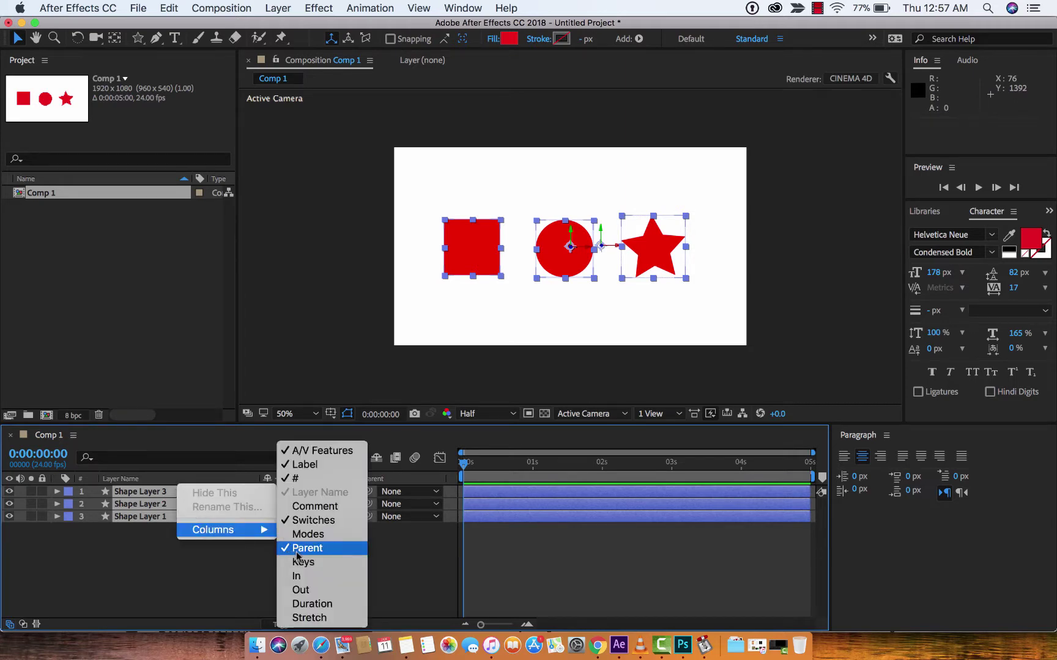
pyautogui.click(214, 560)
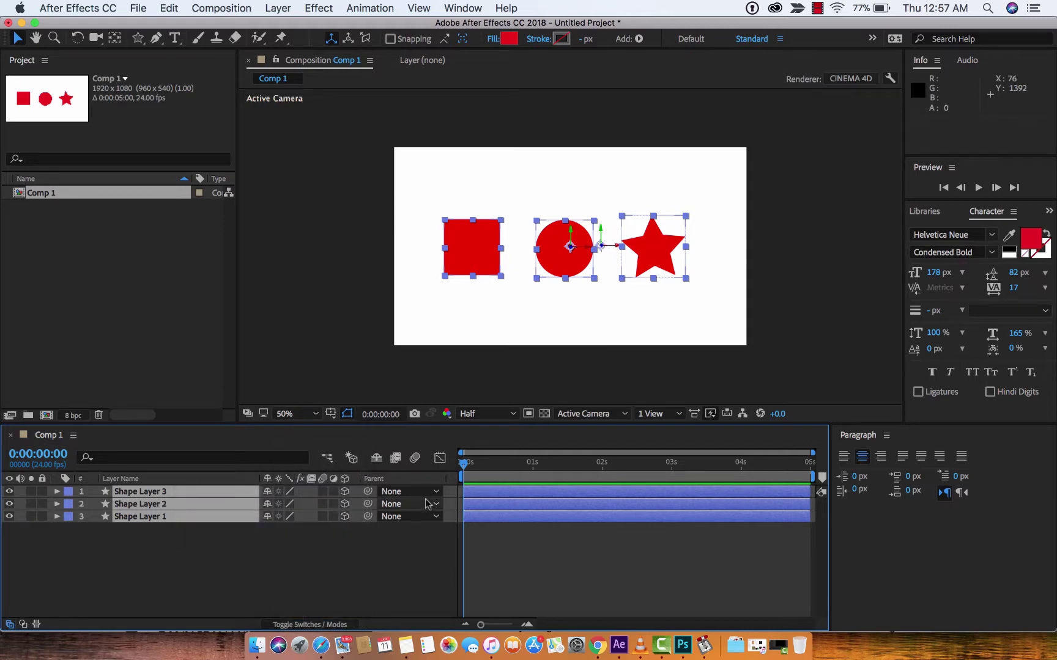
pyautogui.rightClick(190, 481)
pyautogui.moveTo(211, 524)
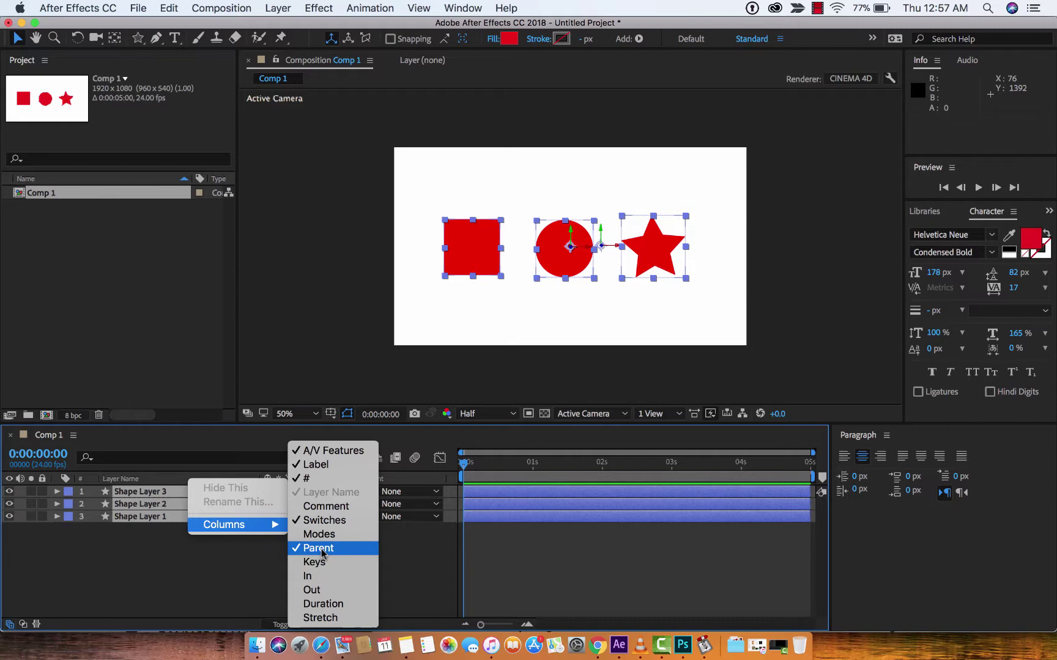
pyautogui.click(190, 553)
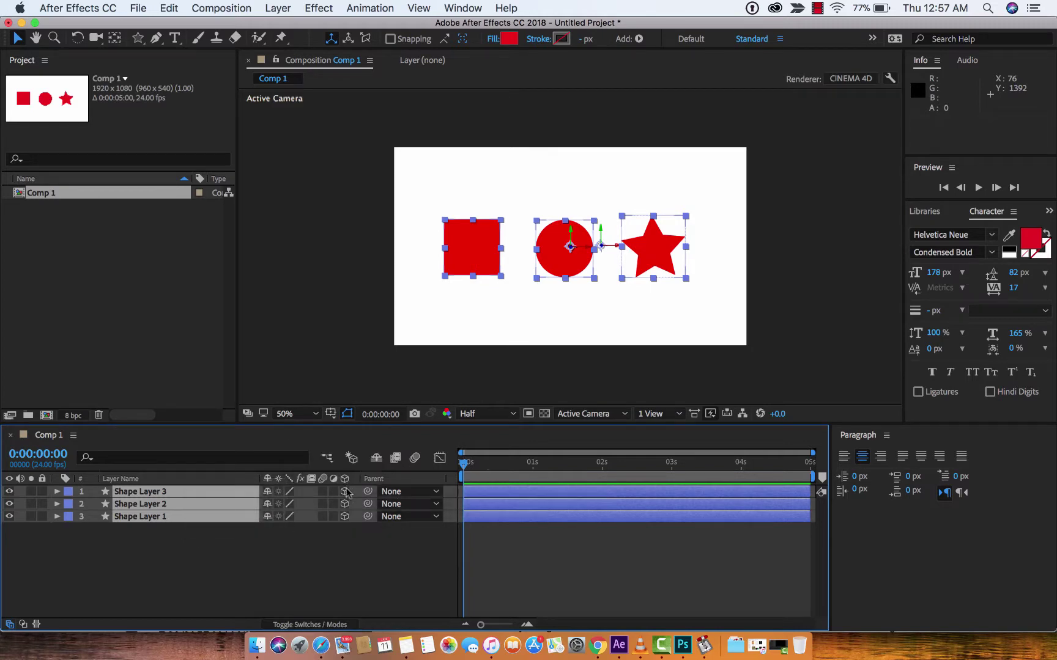
pyautogui.click(57, 492)
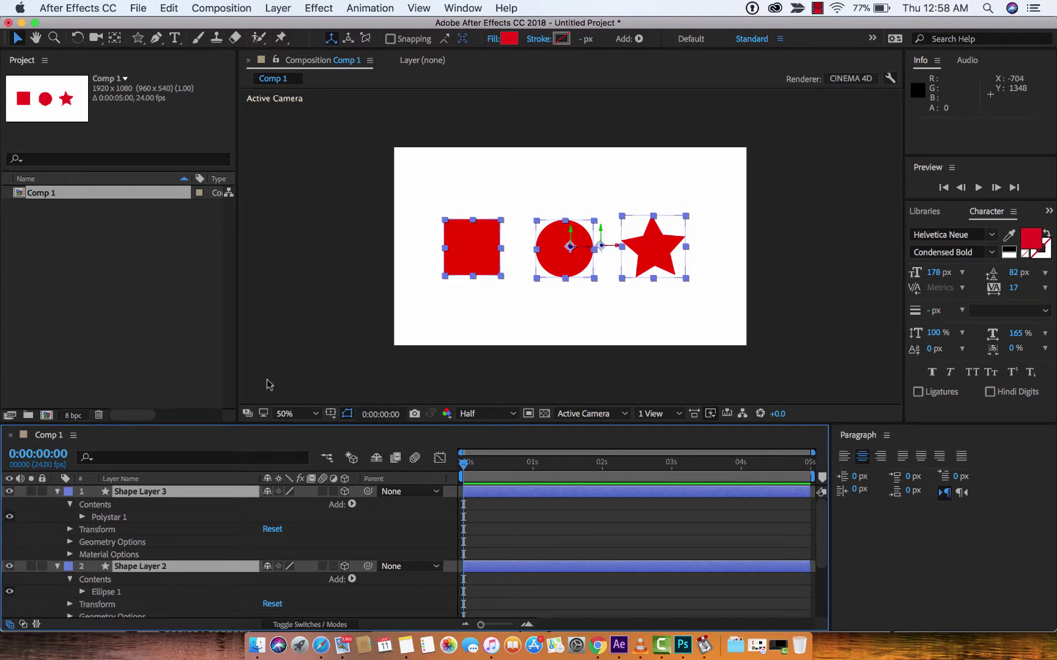
pyautogui.click(233, 7)
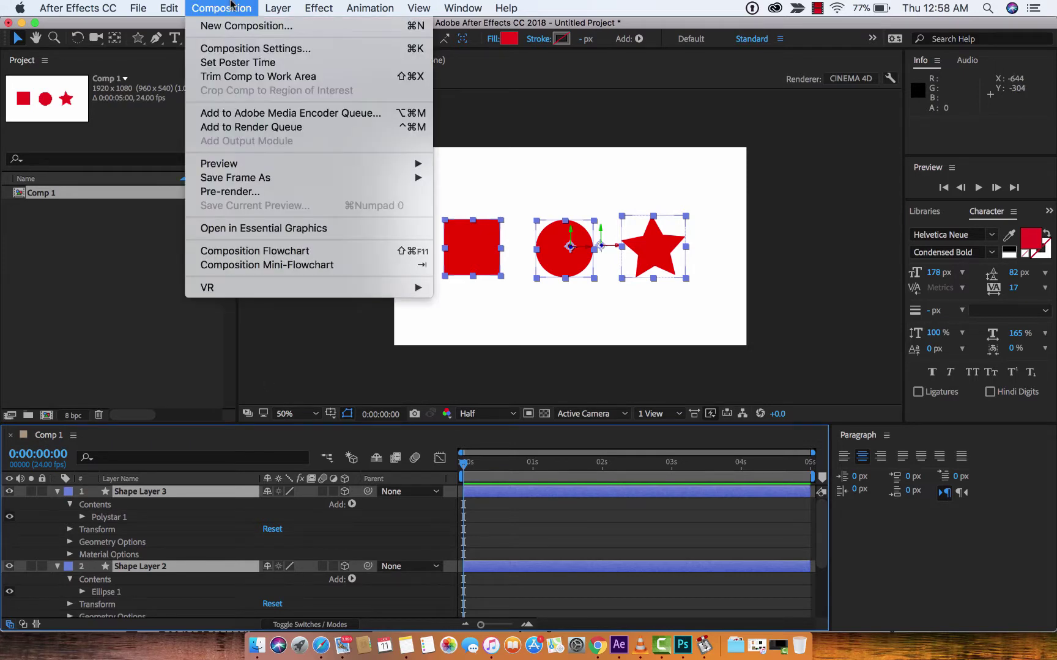
pyautogui.click(233, 49)
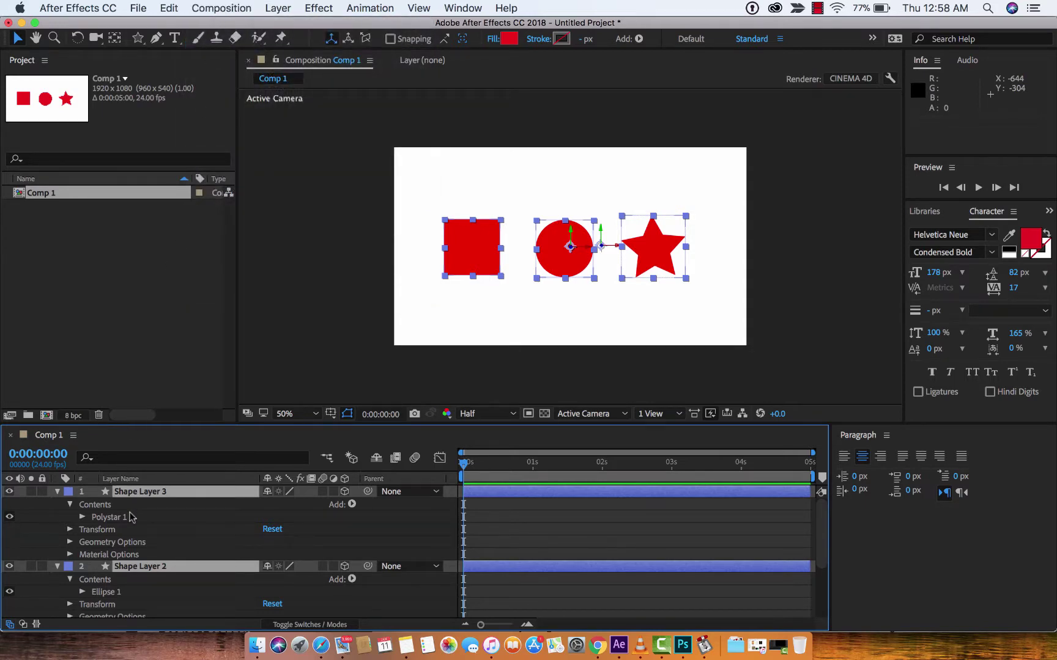
pyautogui.click(113, 543)
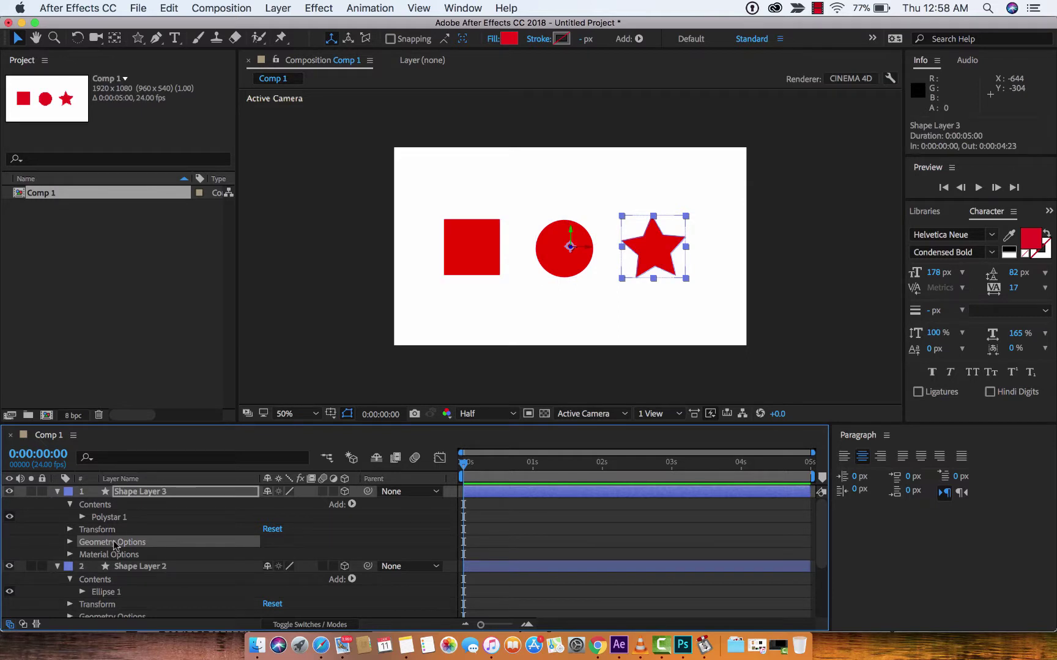
pyautogui.click(162, 492)
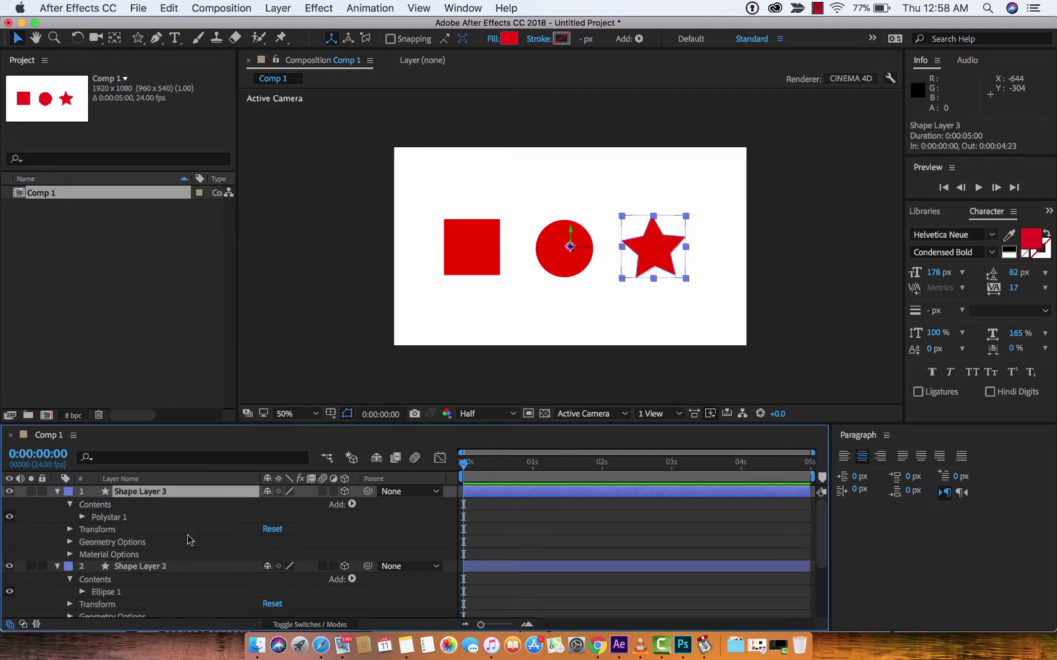
pyautogui.scroll(-3, 194, 575)
pyautogui.keyDown('shift'); pyautogui.click(164, 551); pyautogui.keyUp('shift')
pyautogui.scroll(5, 165, 550)
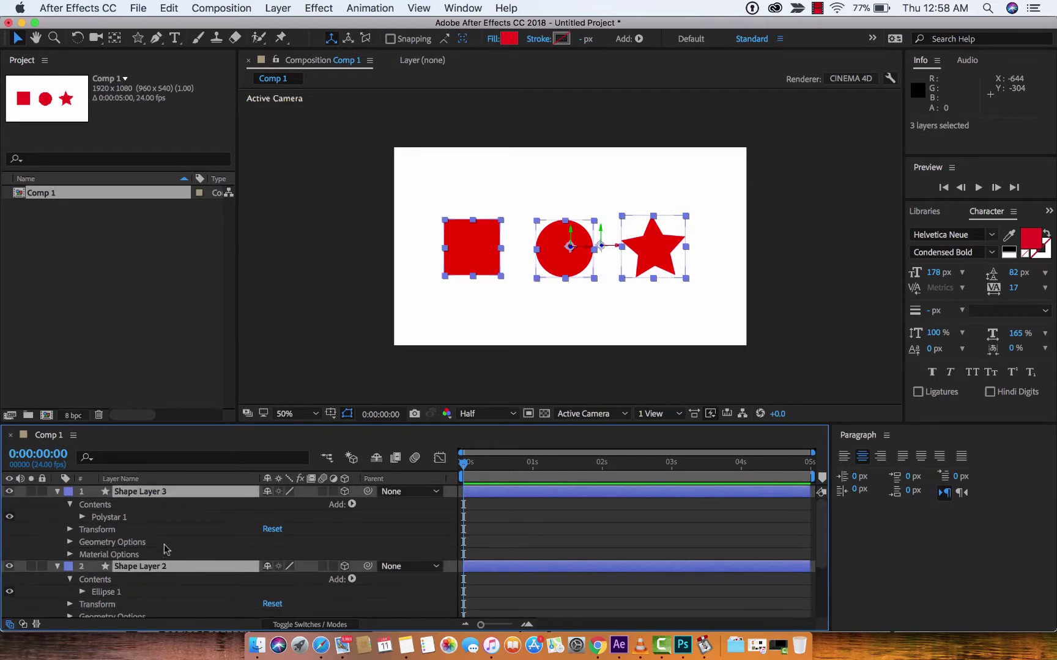
# Set Extrusion Depth to 142 in Geometry Options, checking the result at 100% zoom before returning to 50%.
pyautogui.click(69, 542)
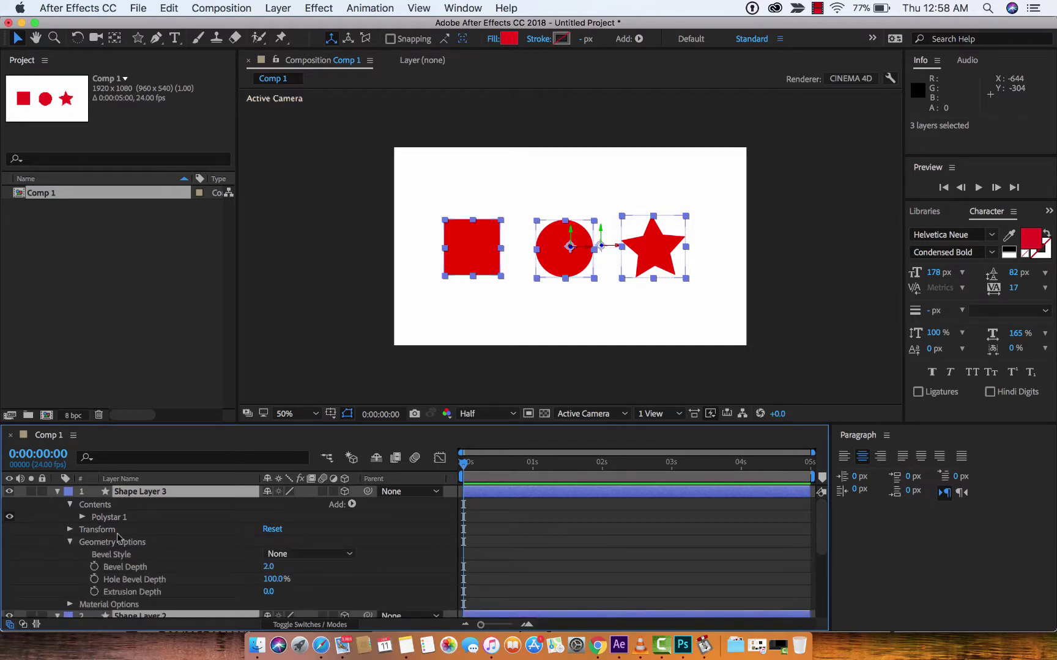
pyautogui.scroll(-2, 137, 554)
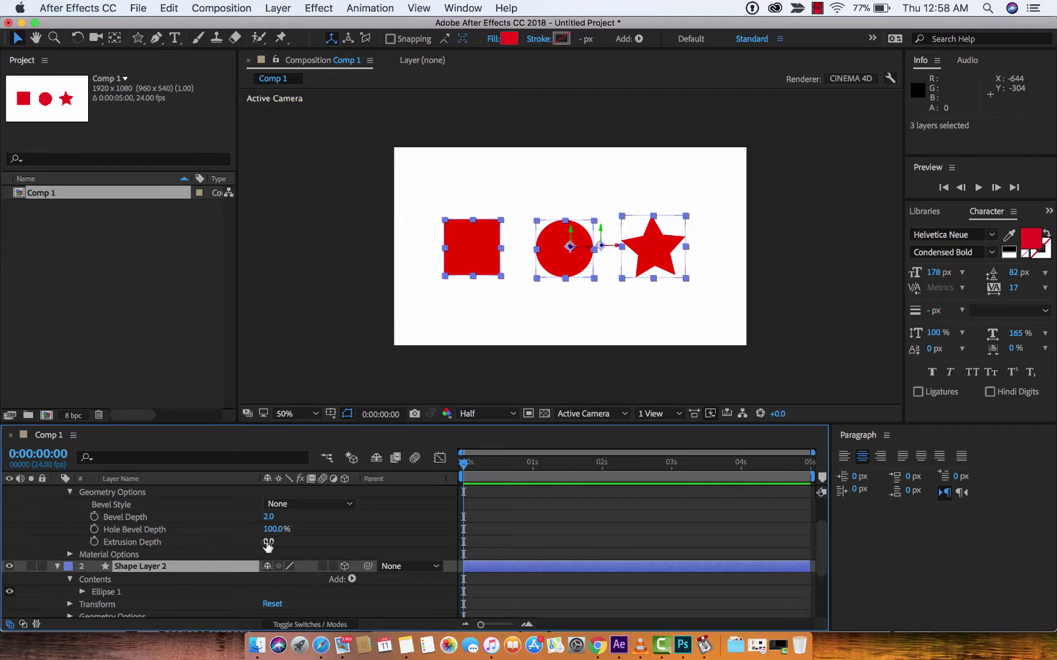
pyautogui.moveTo(268, 543); pyautogui.dragTo(367, 543)
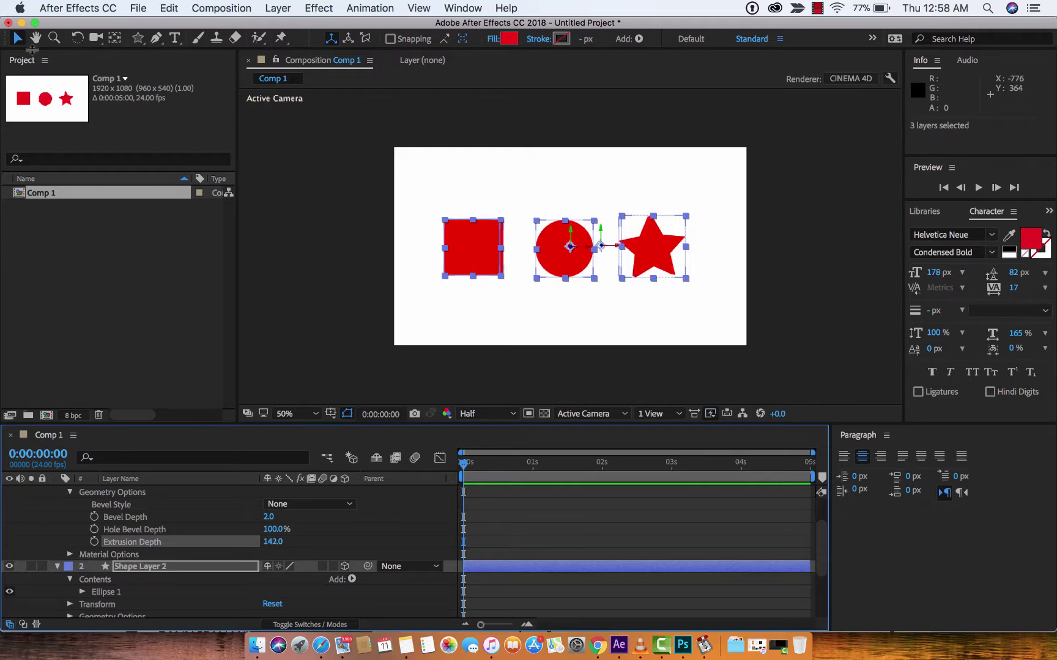
pyautogui.press('.')
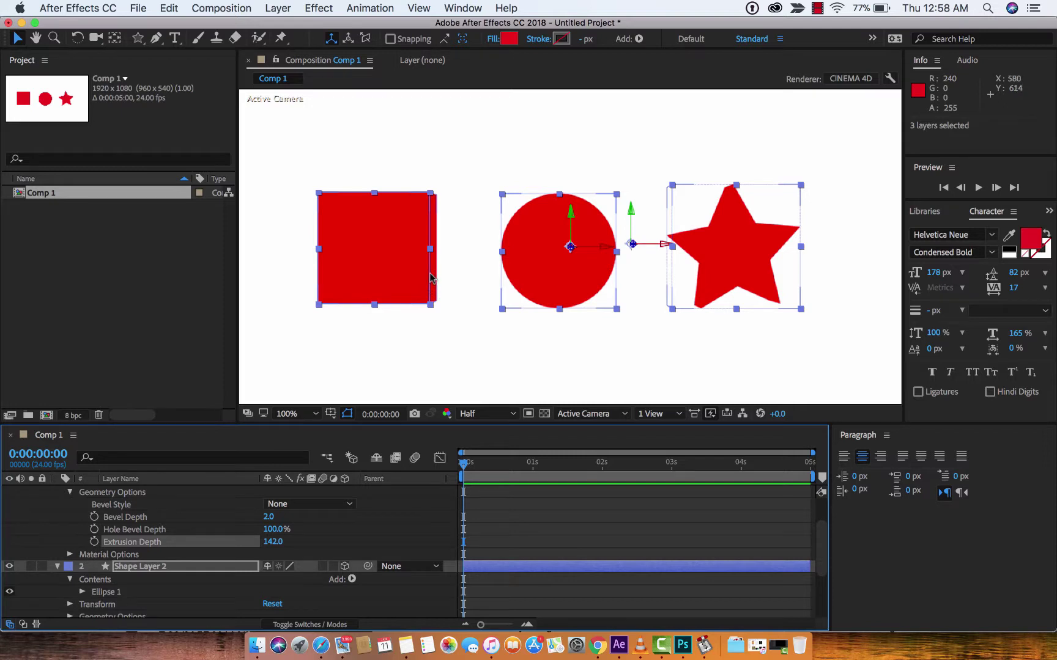
pyautogui.press(',')
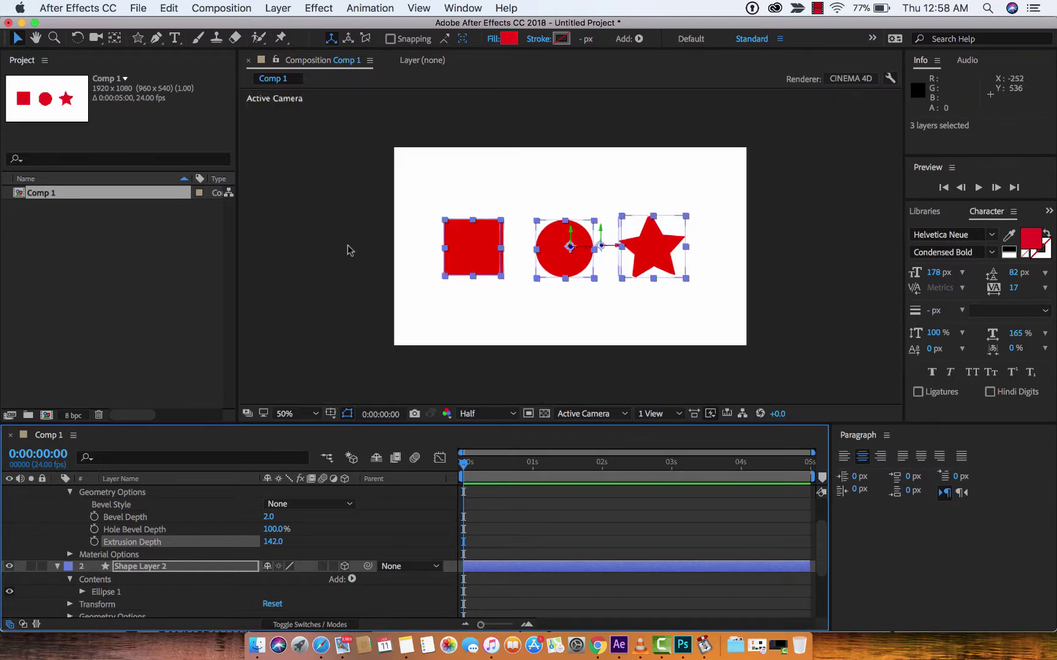
# Collapse the star, circle and square layers' properties and deselect all layers.
pyautogui.click(349, 250)
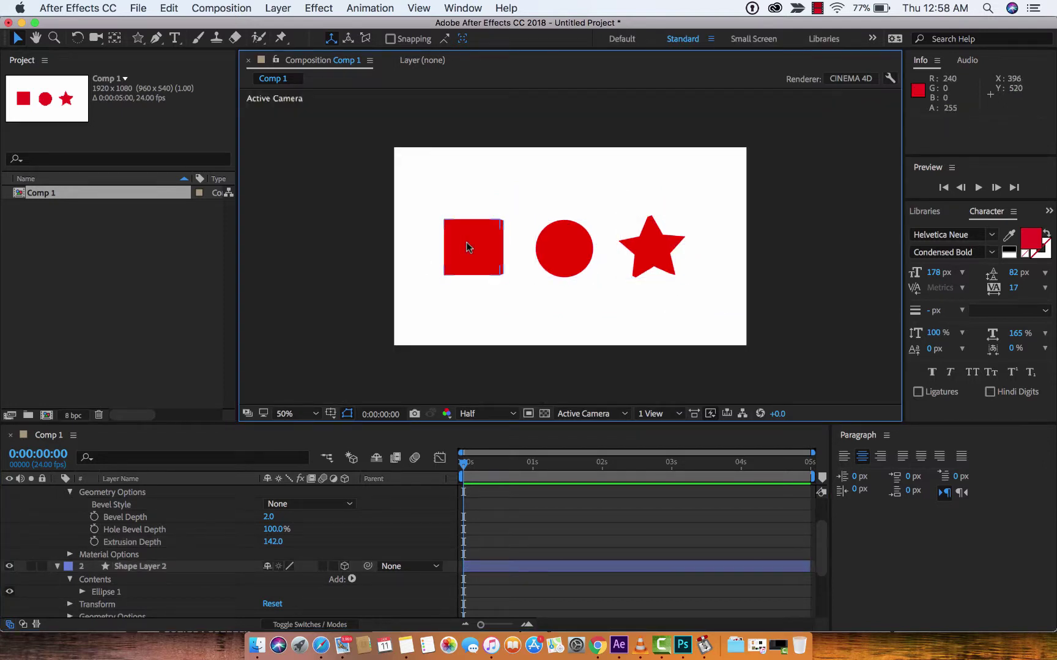
pyautogui.scroll(3, 201, 479)
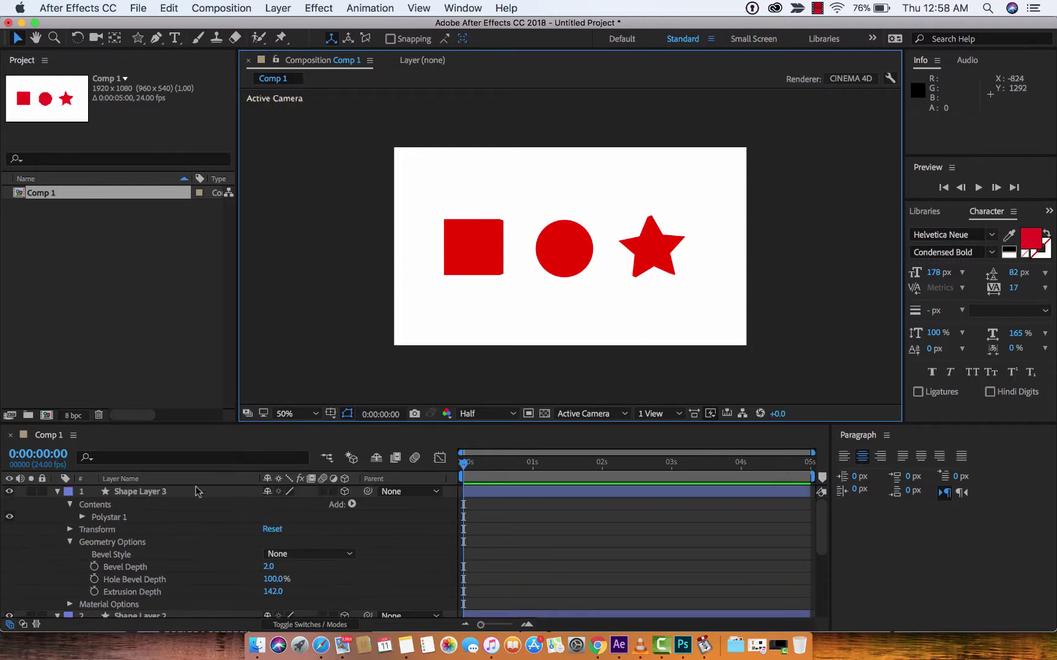
pyautogui.click(98, 530)
pyautogui.click(57, 492)
pyautogui.click(59, 504)
pyautogui.click(57, 504)
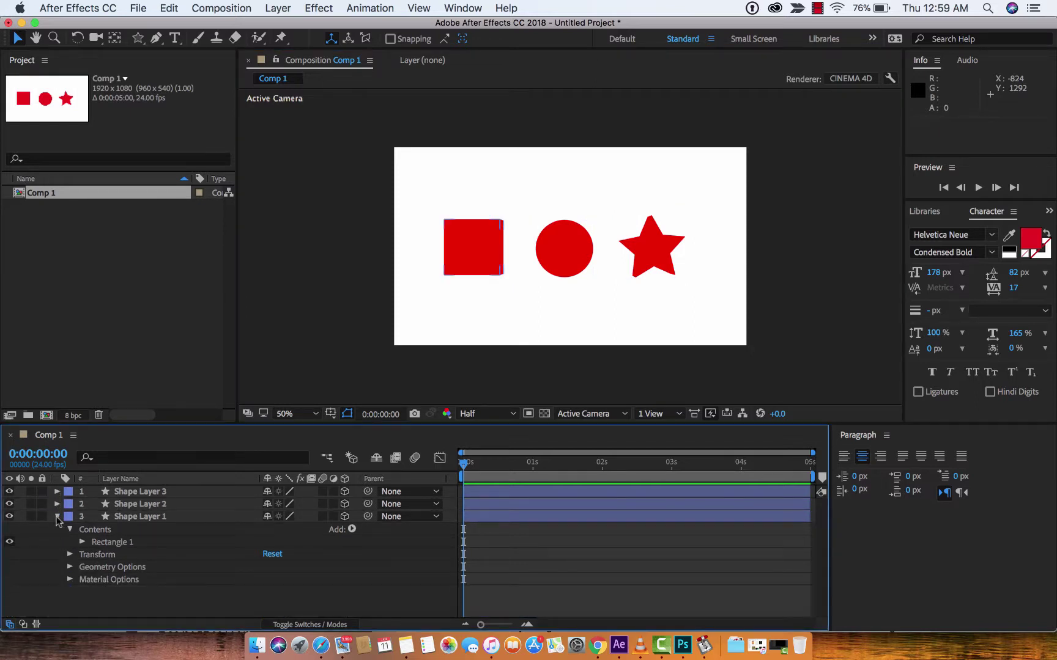
pyautogui.click(57, 517)
pyautogui.click(98, 548)
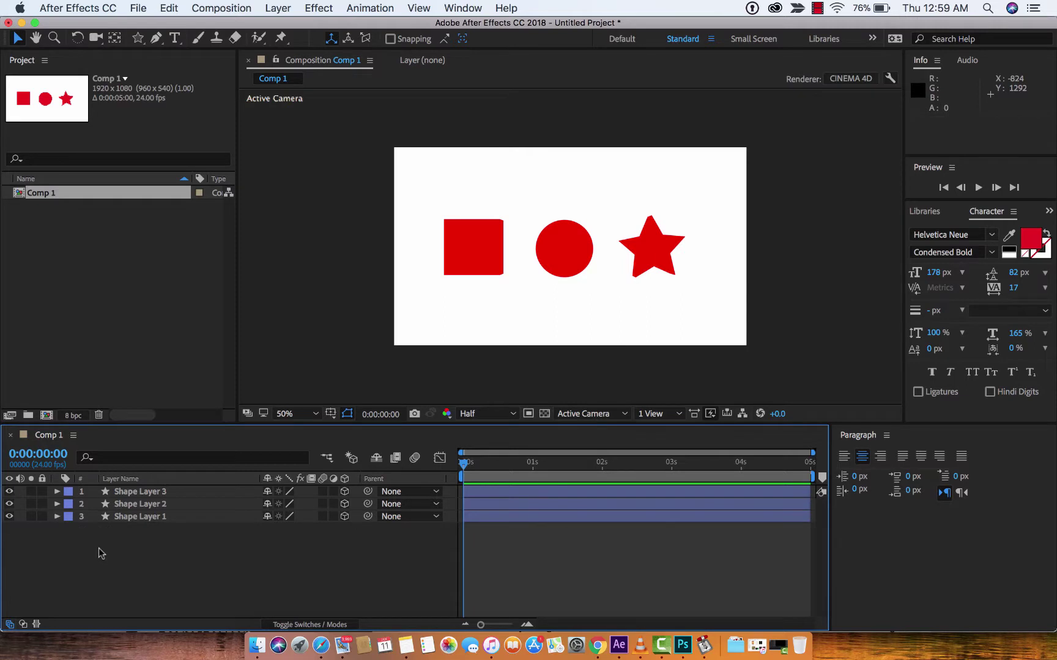
# Add a new Point light with 150% intensity via the timeline's New > Light menu.
pyautogui.rightClick(150, 555)
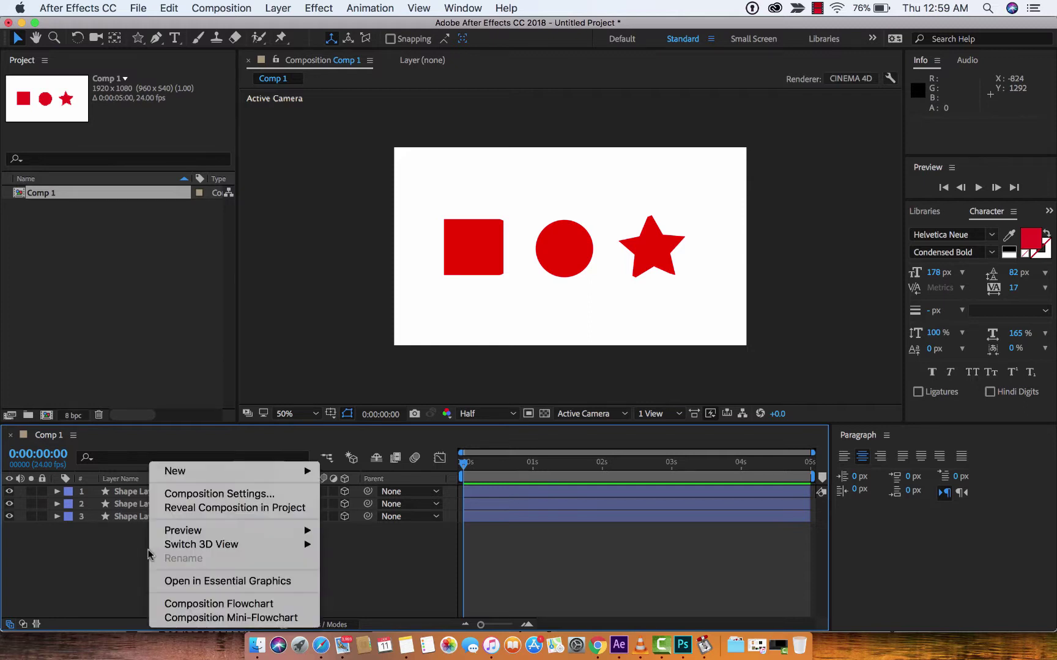
pyautogui.moveTo(180, 474)
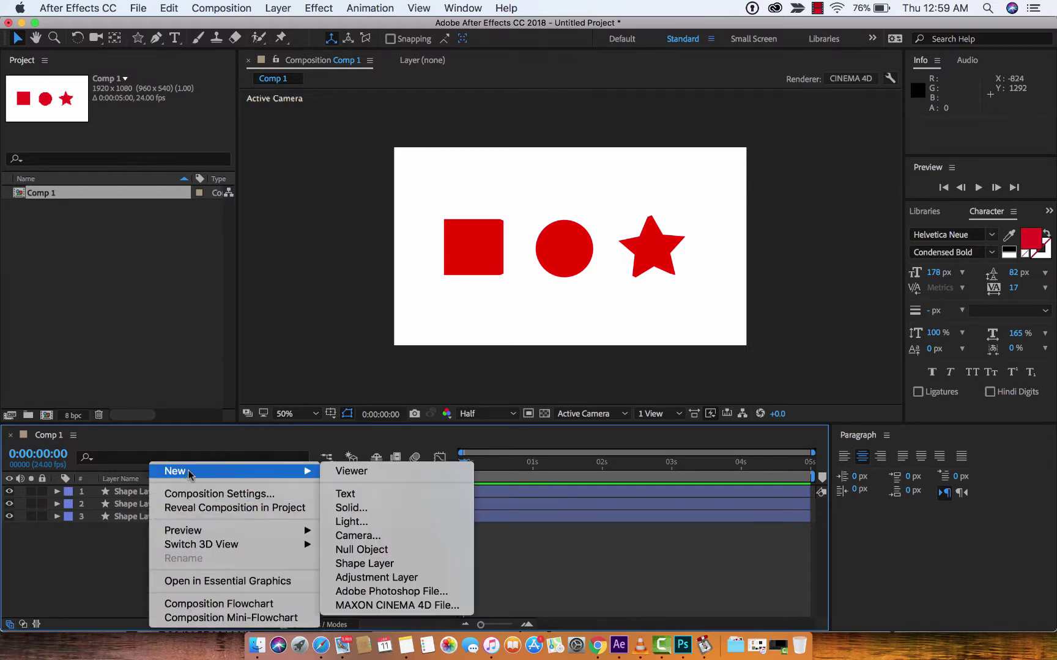
pyautogui.click(439, 523)
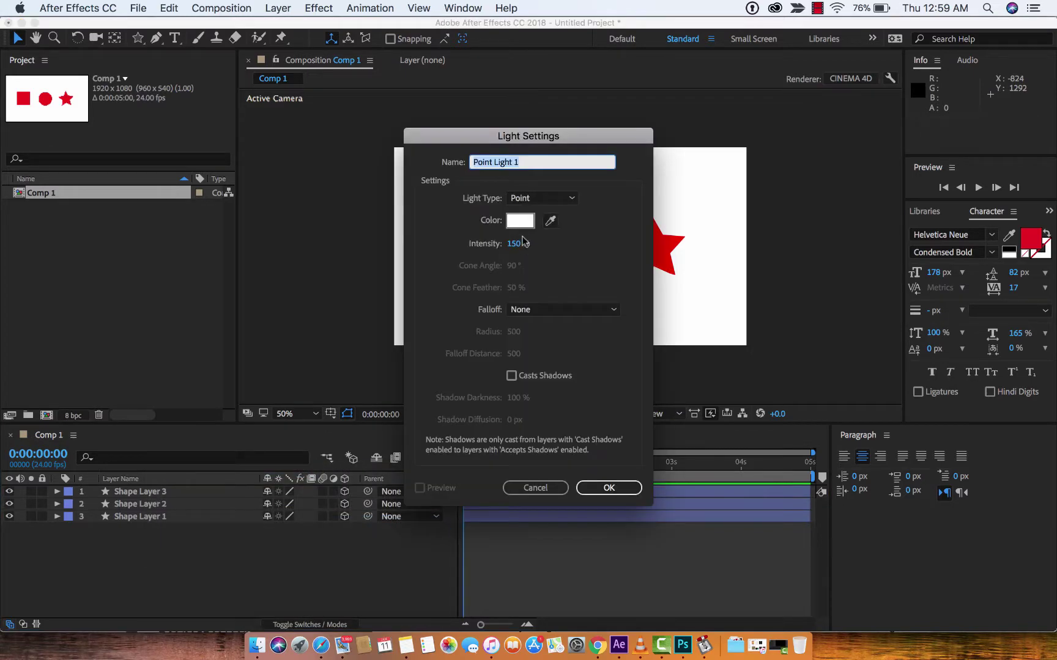
pyautogui.click(527, 199)
pyautogui.click(523, 238)
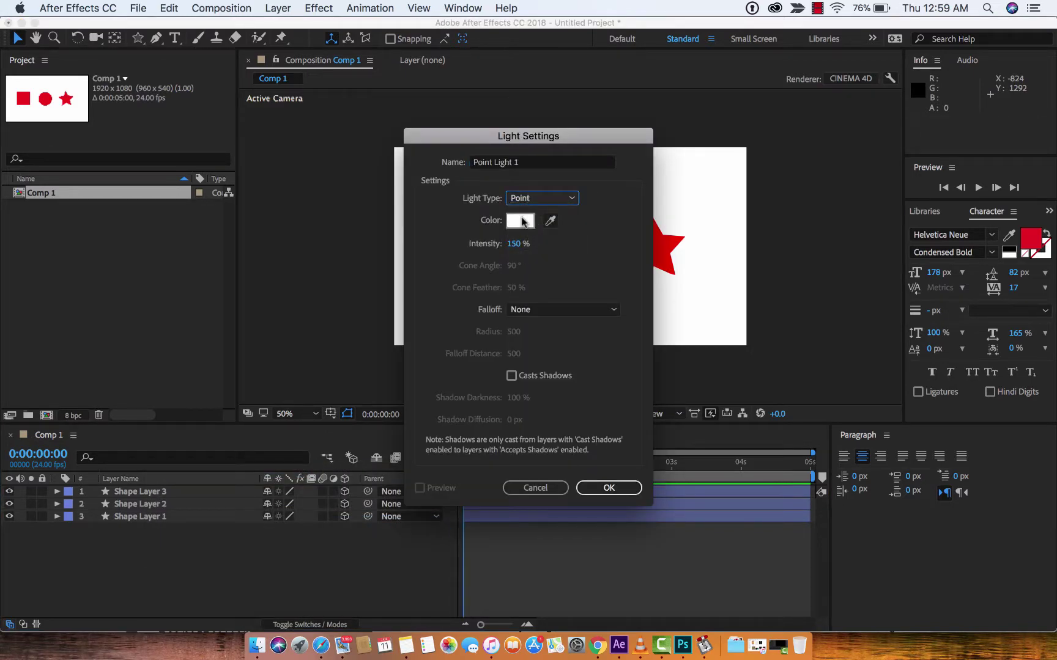
pyautogui.moveTo(513, 245); pyautogui.dragTo(508, 374)
pyautogui.click(601, 490)
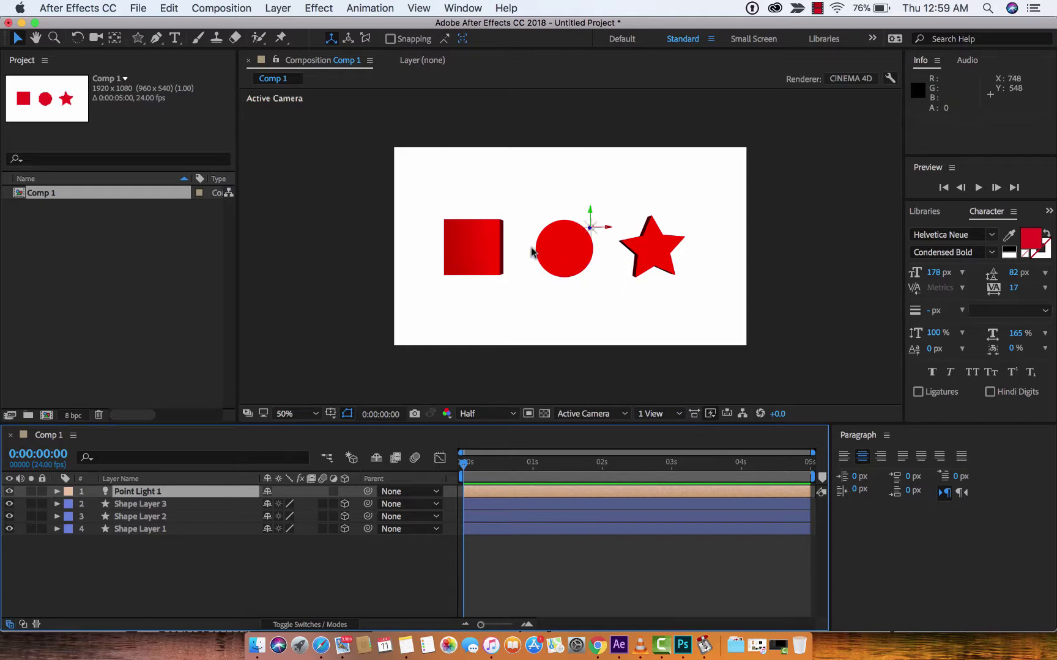
# Select the circle layer and rotate it in 3D with the Rotation tool, undoing the last rotation step.
pyautogui.press('.')
pyautogui.press(',')
pyautogui.click(149, 506)
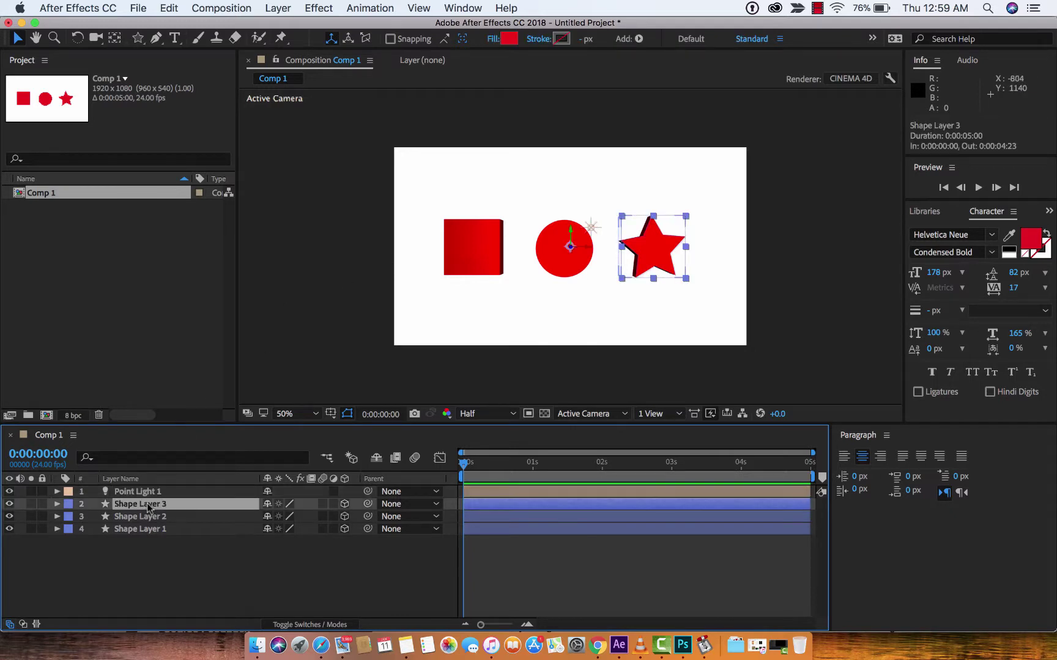
pyautogui.click(130, 518)
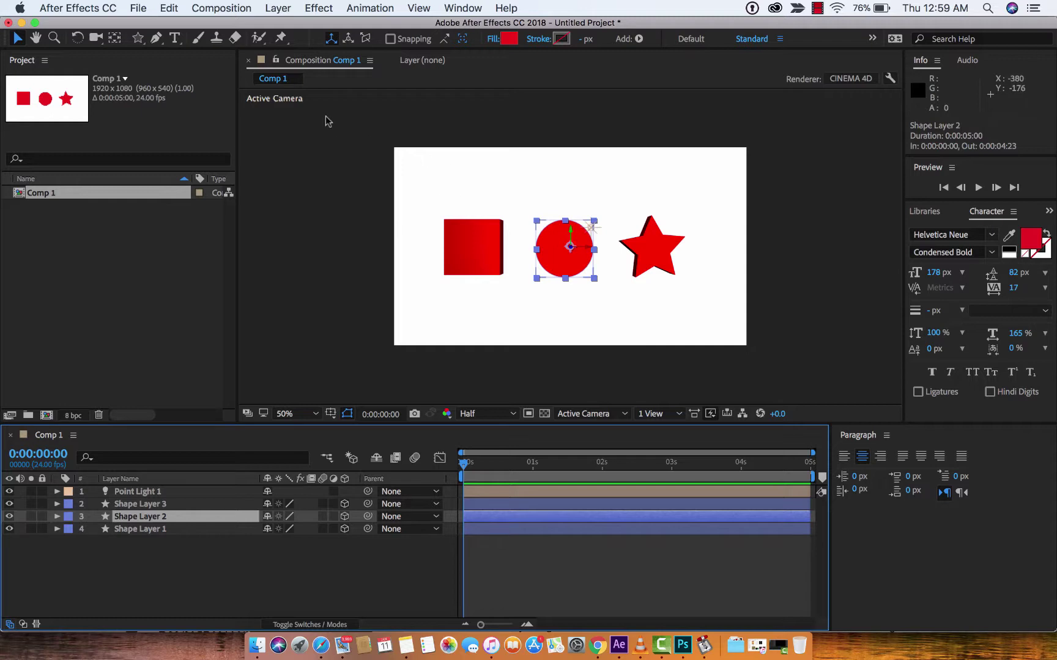
pyautogui.click(78, 41)
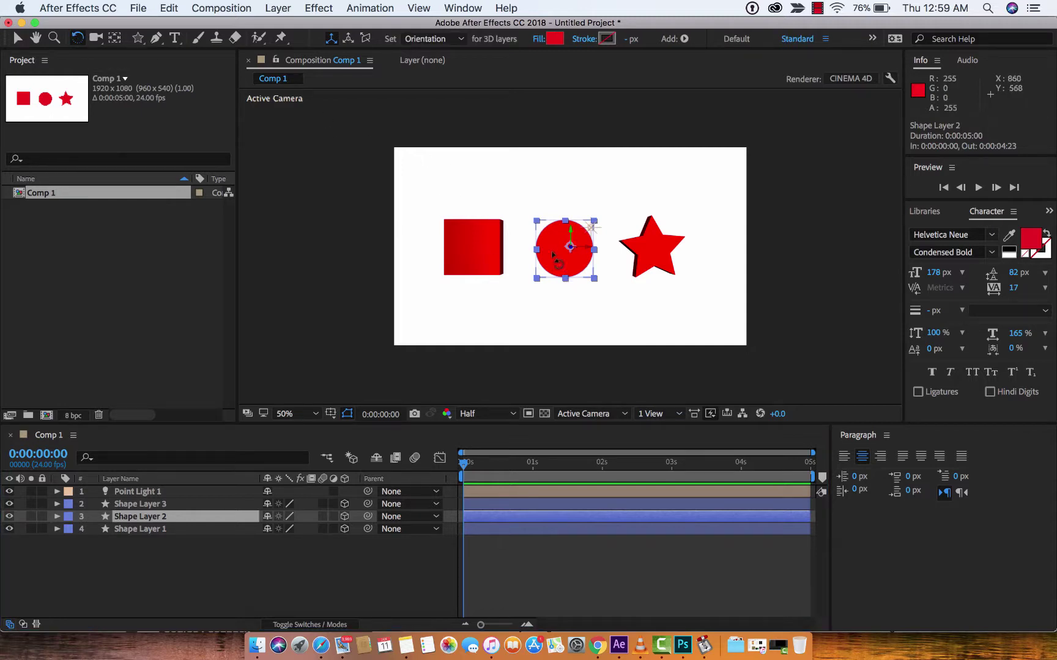
pyautogui.moveTo(560, 248); pyautogui.dragTo(535, 271)
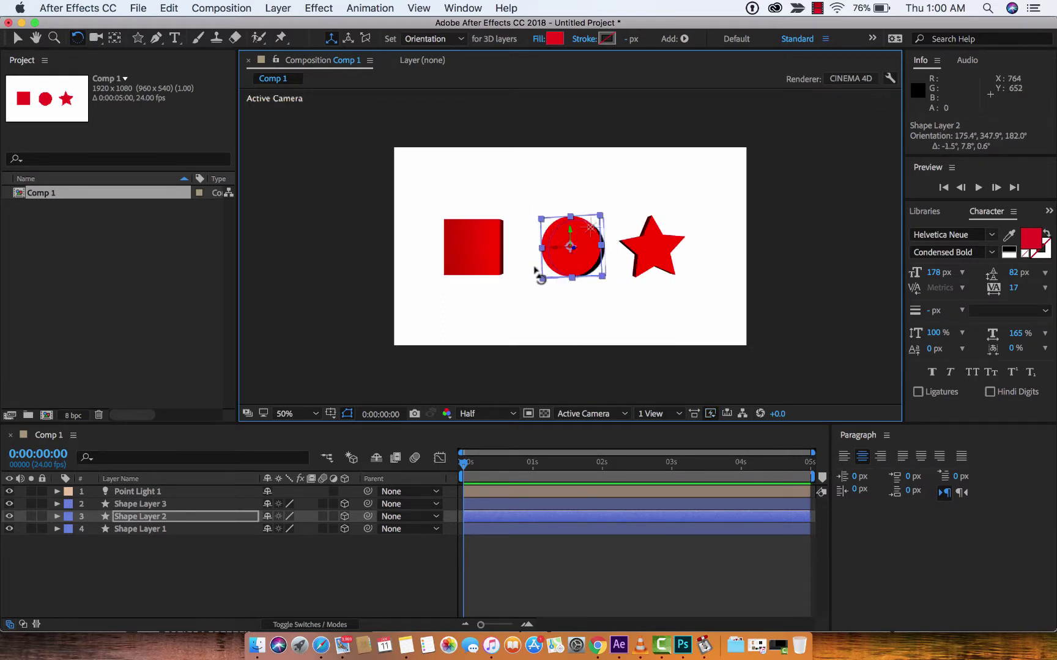
pyautogui.press('super+z')
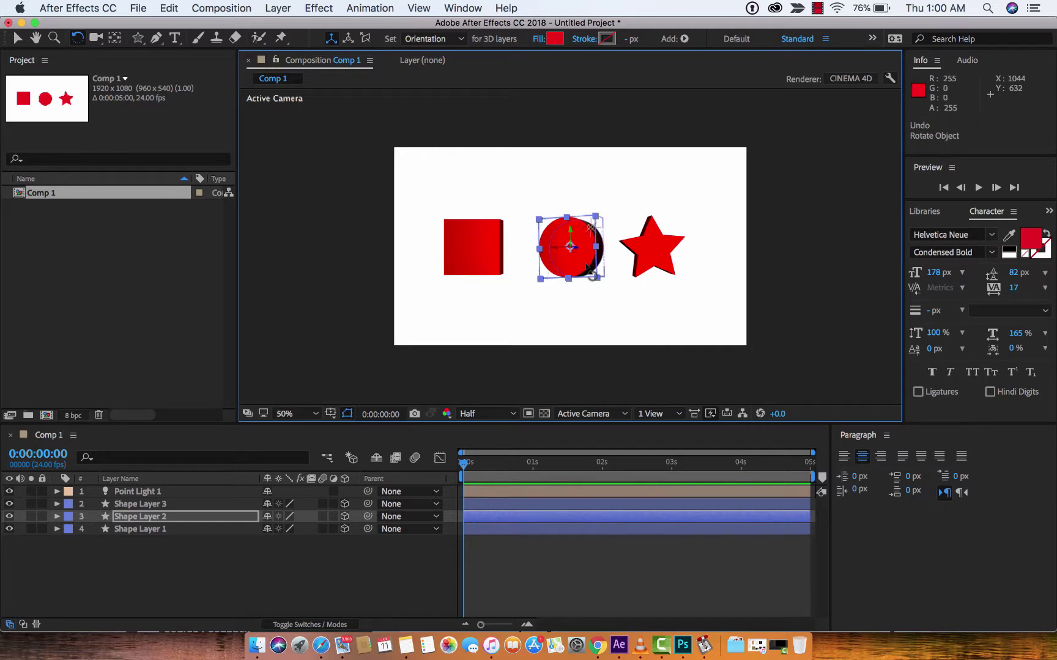
# Give Shape Layer 2's material 59% Metal, 29% Reflection Intensity and 75% Ambient.
pyautogui.click(164, 516)
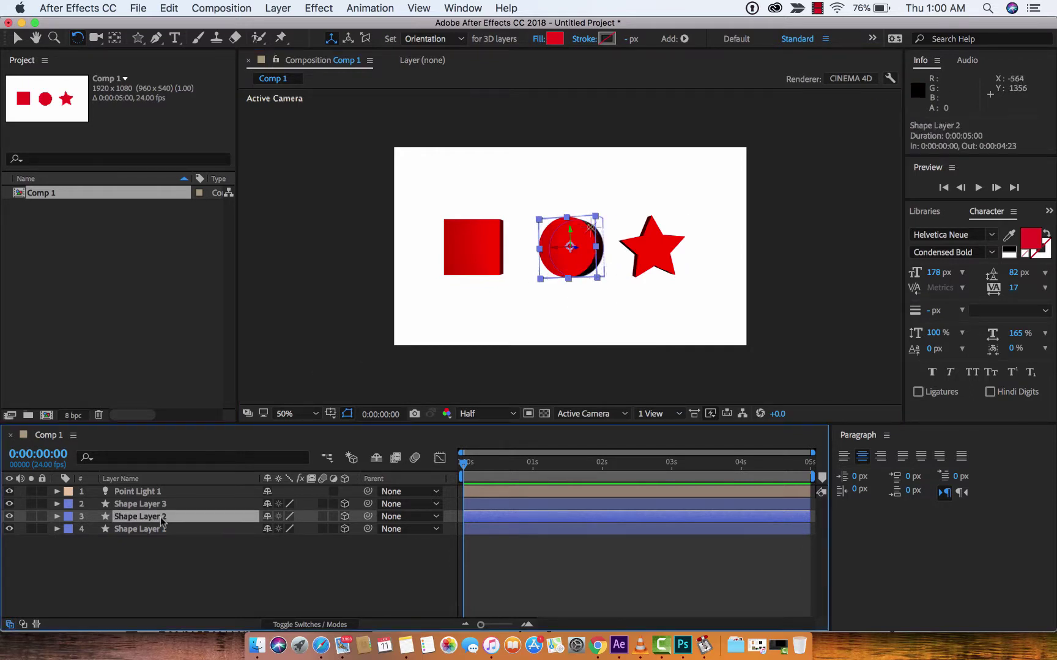
pyautogui.click(57, 517)
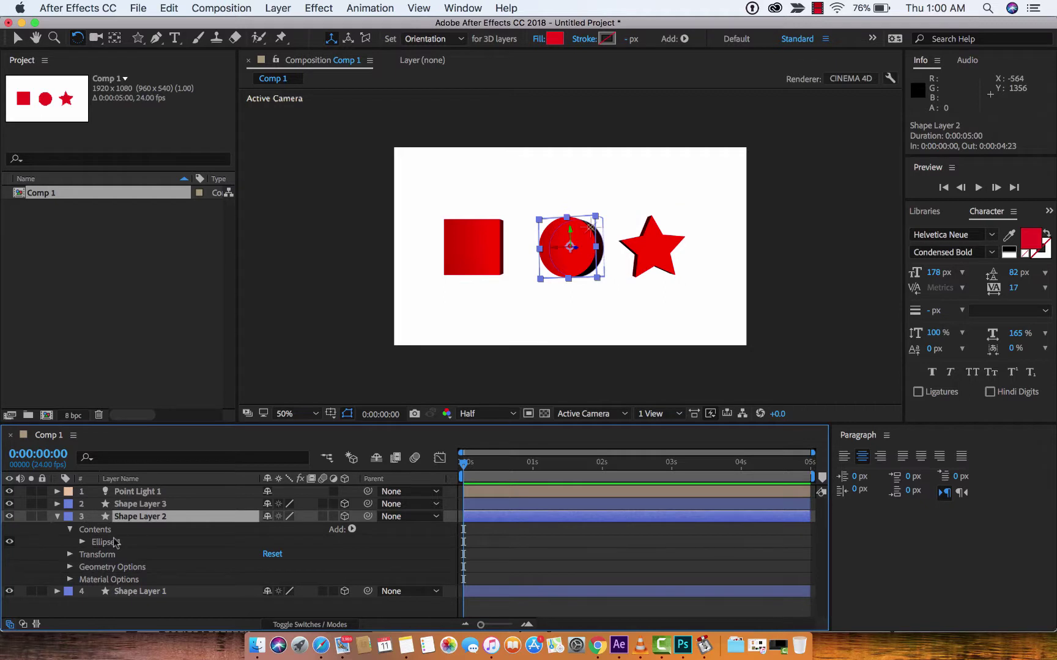
pyautogui.click(69, 580)
pyautogui.scroll(-6, 122, 563)
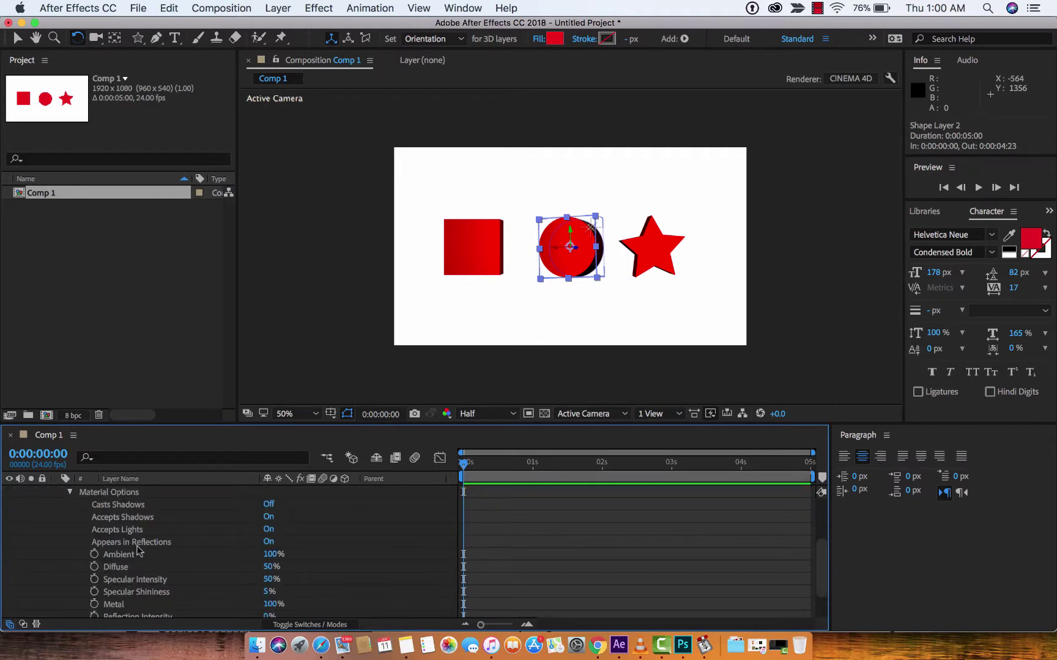
pyautogui.scroll(3, 138, 550)
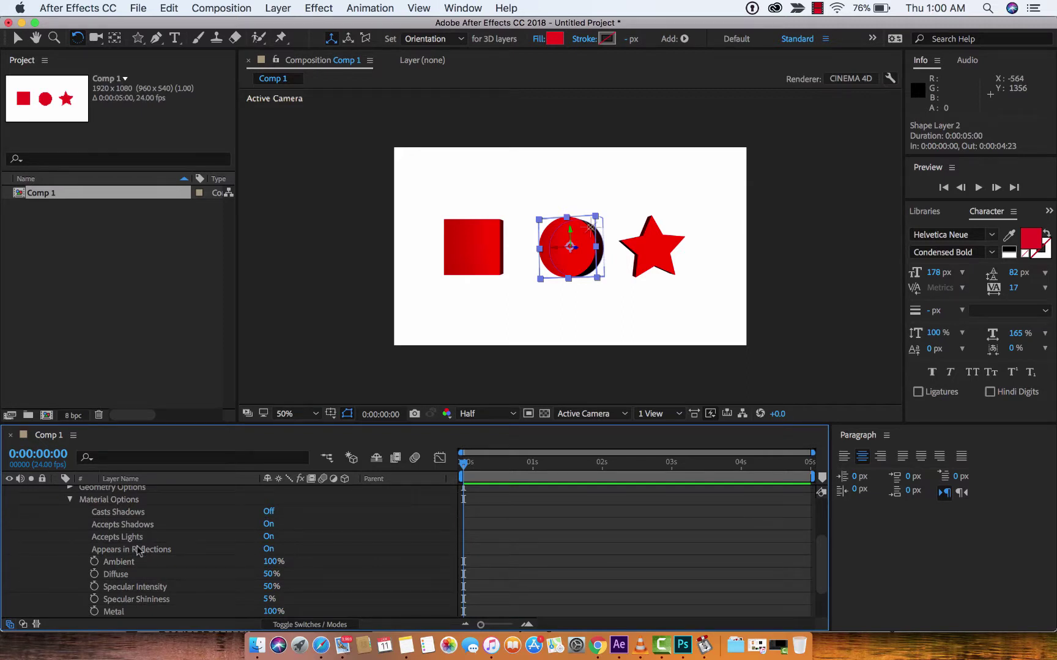
pyautogui.scroll(-3, 139, 550)
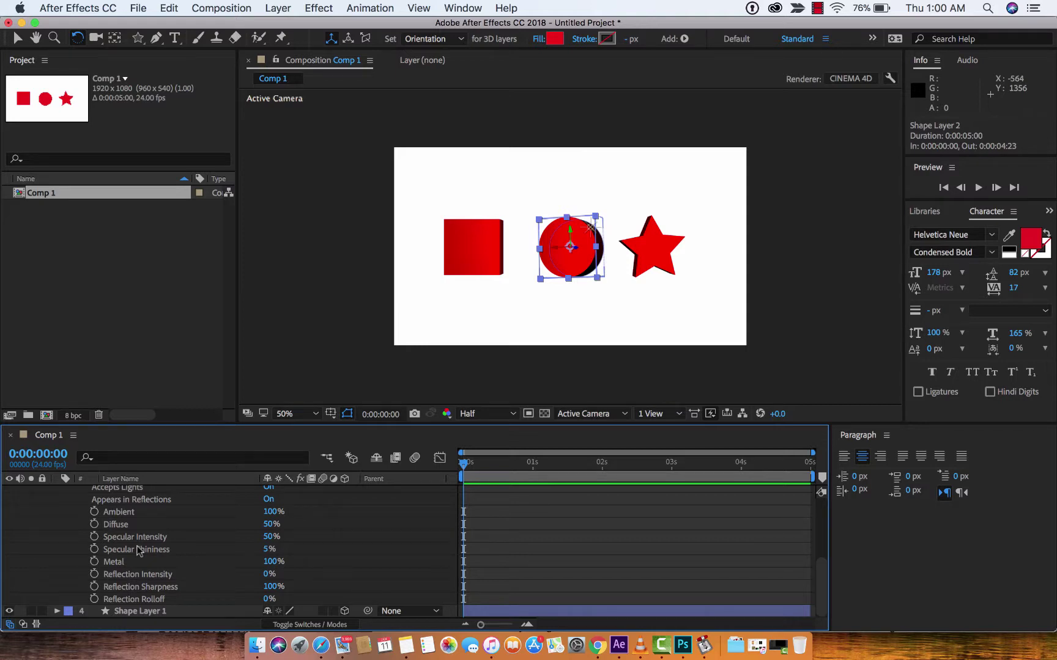
pyautogui.moveTo(270, 561); pyautogui.dragTo(246, 568)
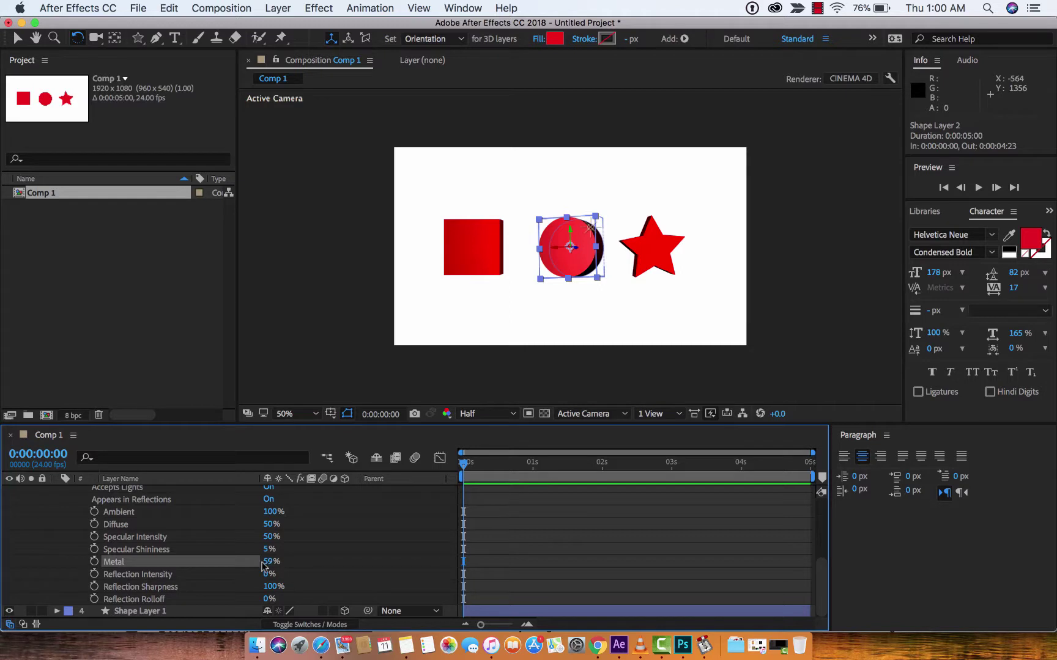
pyautogui.moveTo(269, 574); pyautogui.dragTo(296, 572)
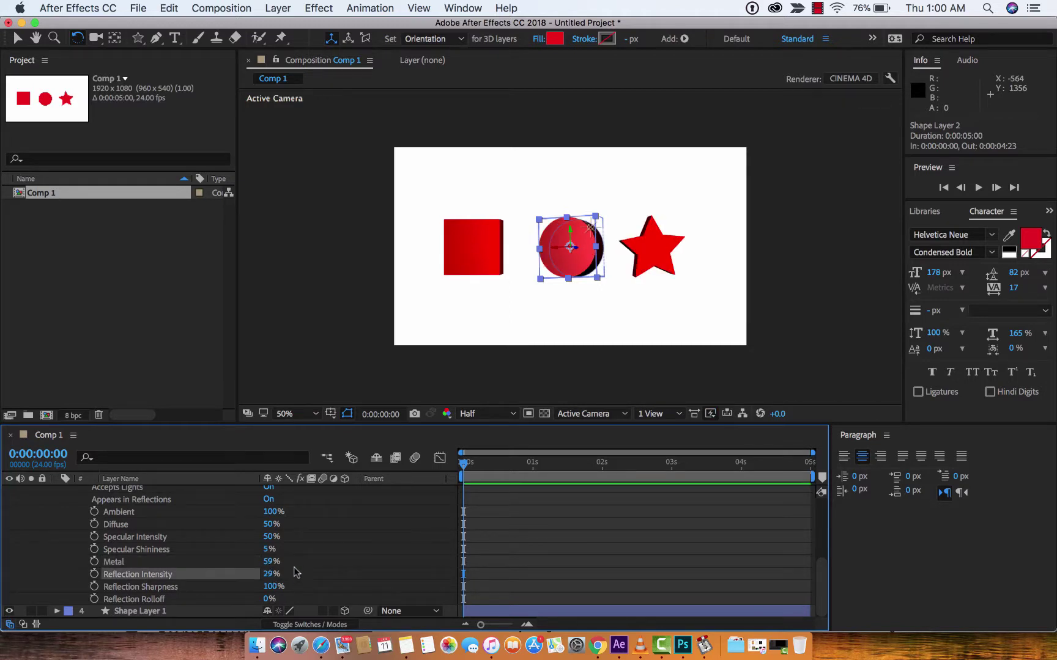
pyautogui.moveTo(271, 512)
pyautogui.mouseDown()
pyautogui.moveTo(349, 512)
pyautogui.moveTo(257, 513)
pyautogui.mouseUp()
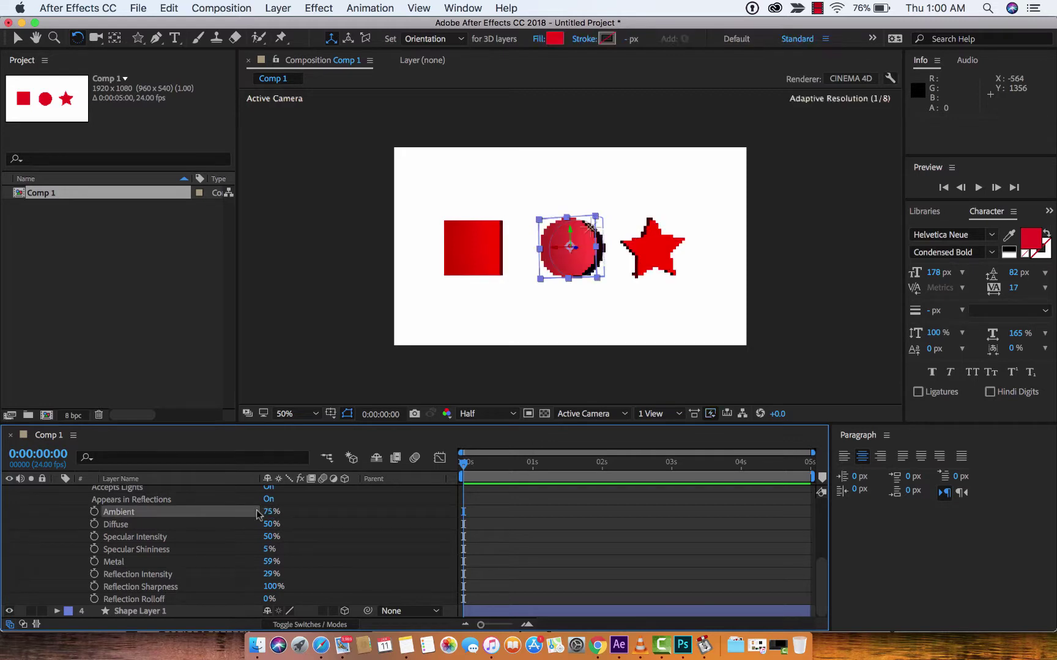
# Raise the circle's Bevel Depth in Geometry Options to 10.0.
pyautogui.scroll(3, 214, 538)
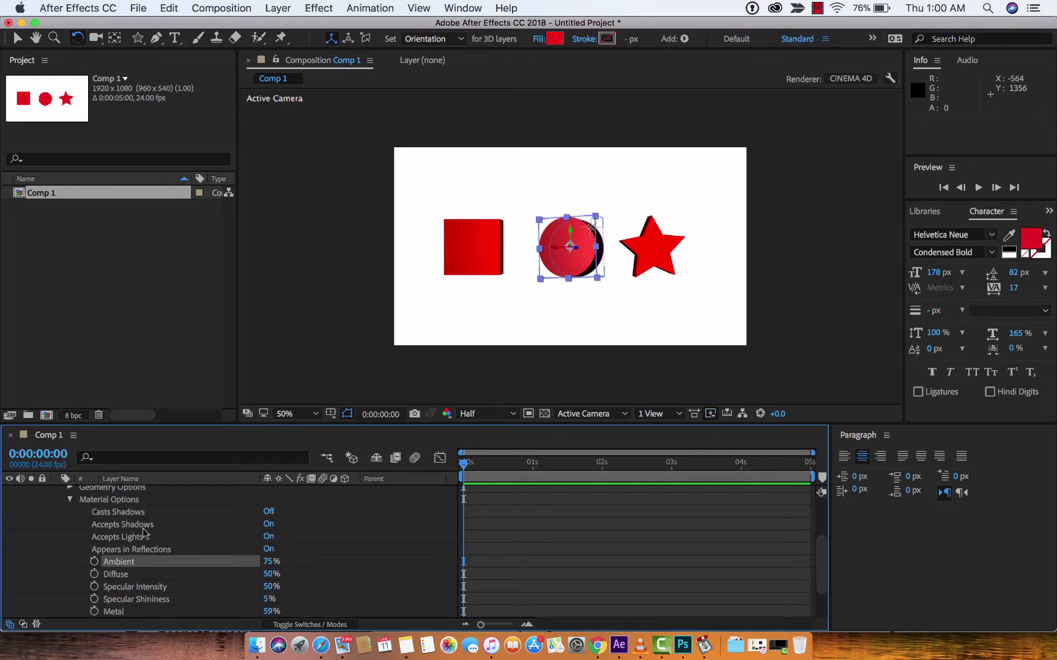
pyautogui.scroll(2, 167, 522)
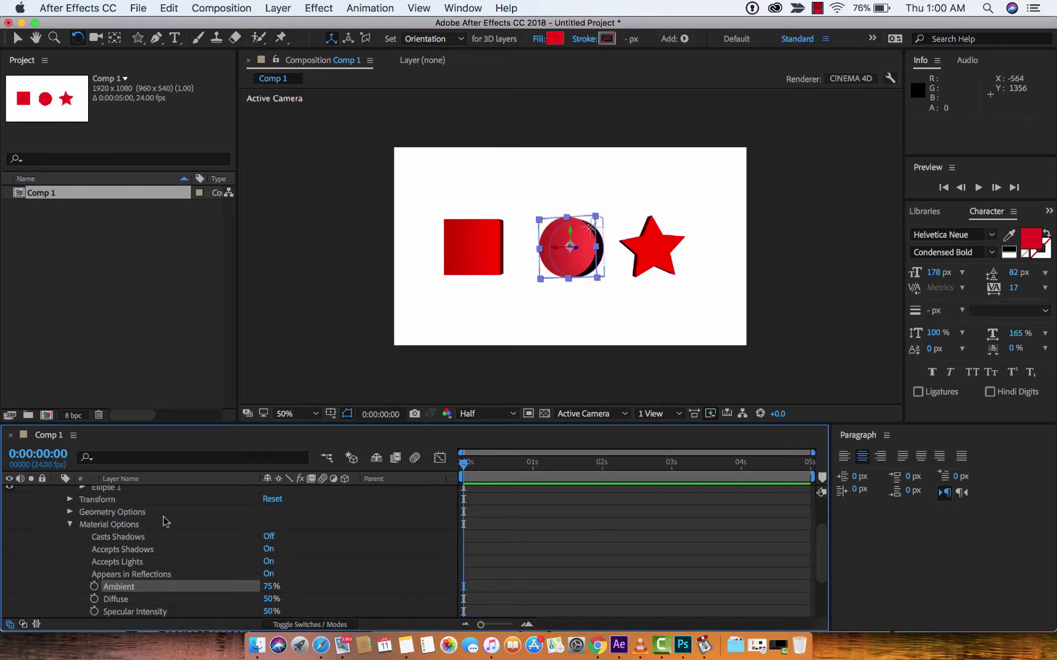
pyautogui.click(70, 512)
pyautogui.scroll(-2, 194, 518)
pyautogui.scroll(2, 195, 518)
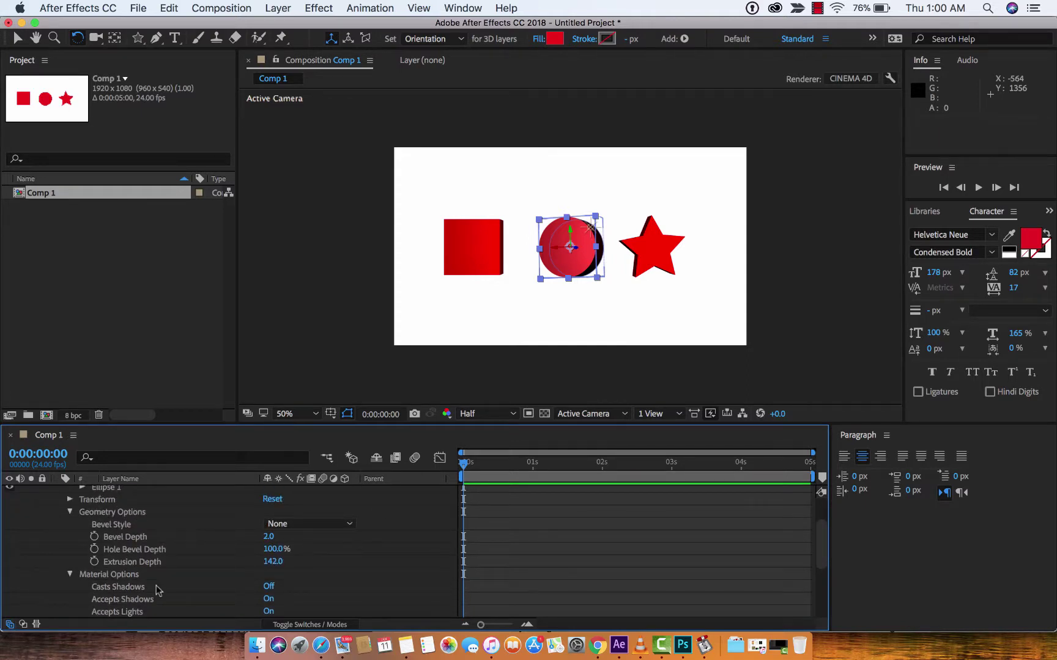
pyautogui.moveTo(269, 537); pyautogui.dragTo(274, 537)
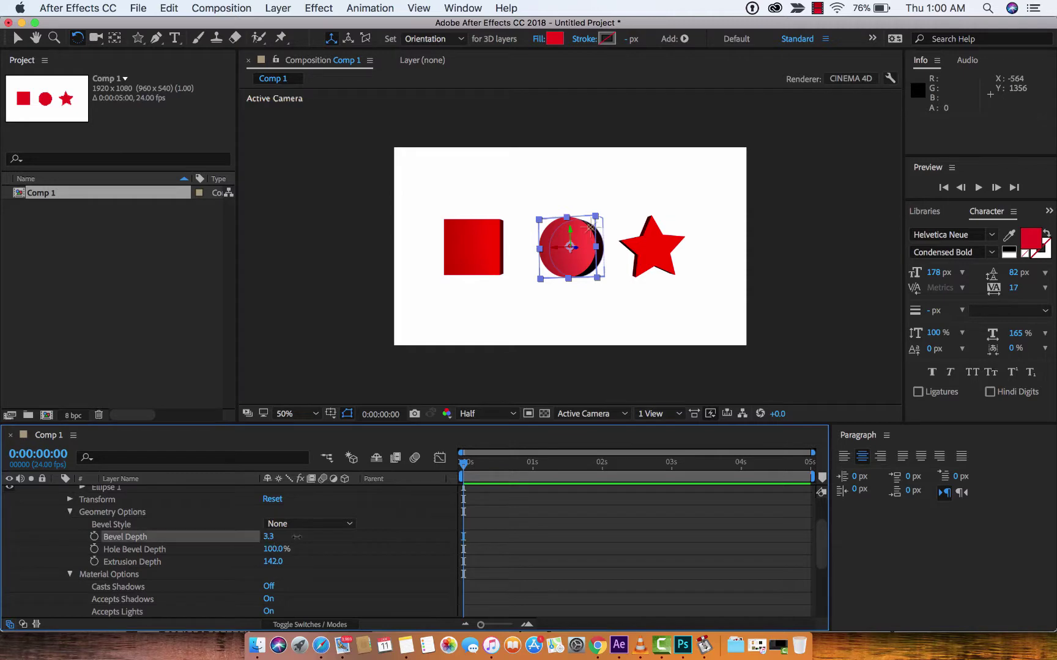